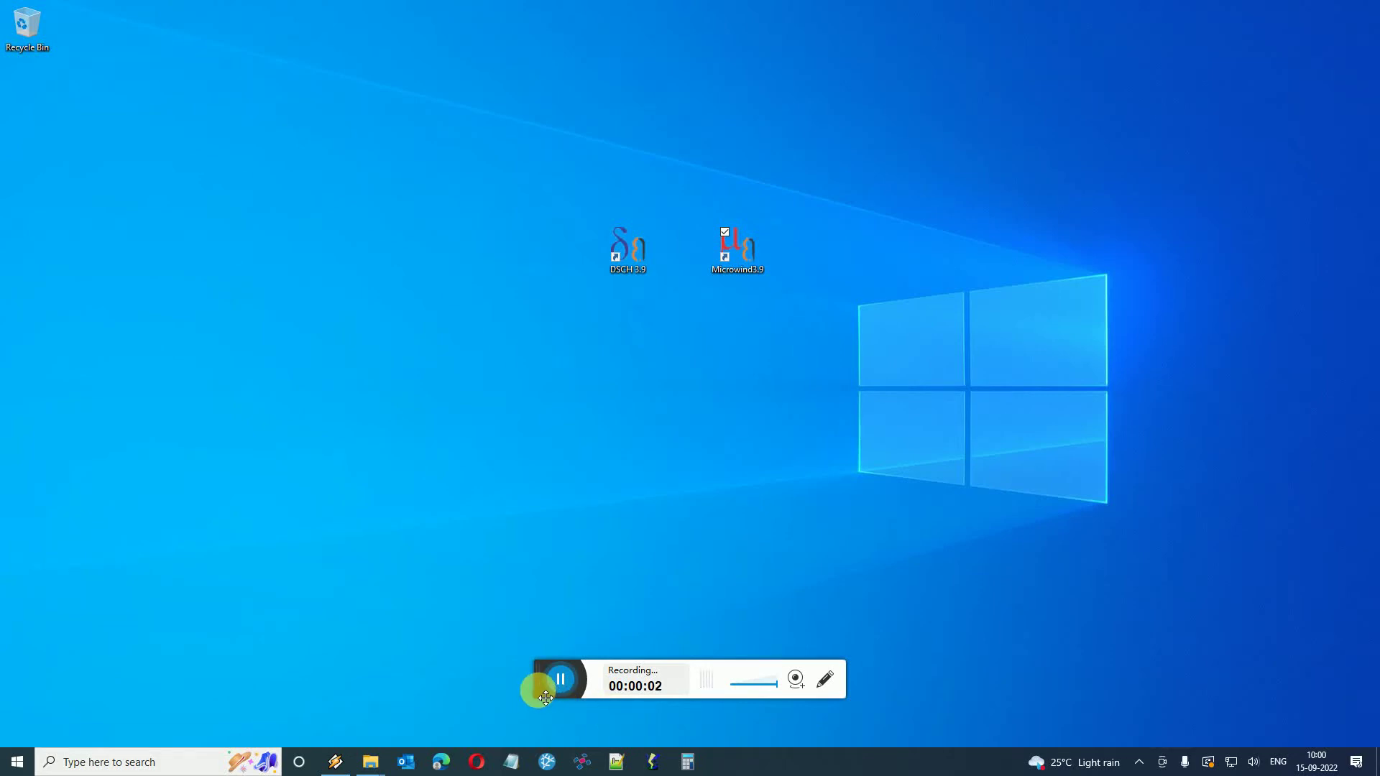
Launch DSCH 3.9 from its desktop shortcut, opening the empty example schematic.
left_click_drag(546, 697, 977, 729)
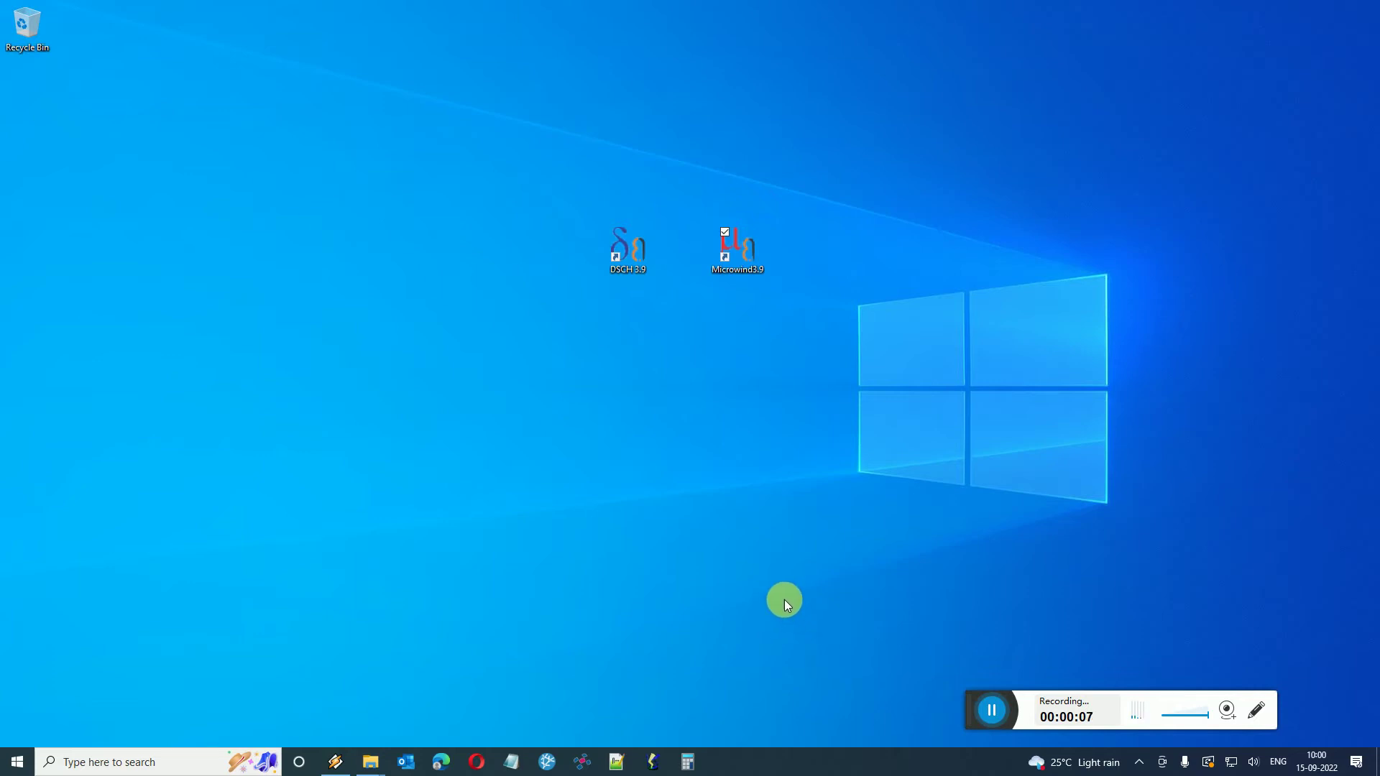
left_click_drag(655, 242, 656, 390)
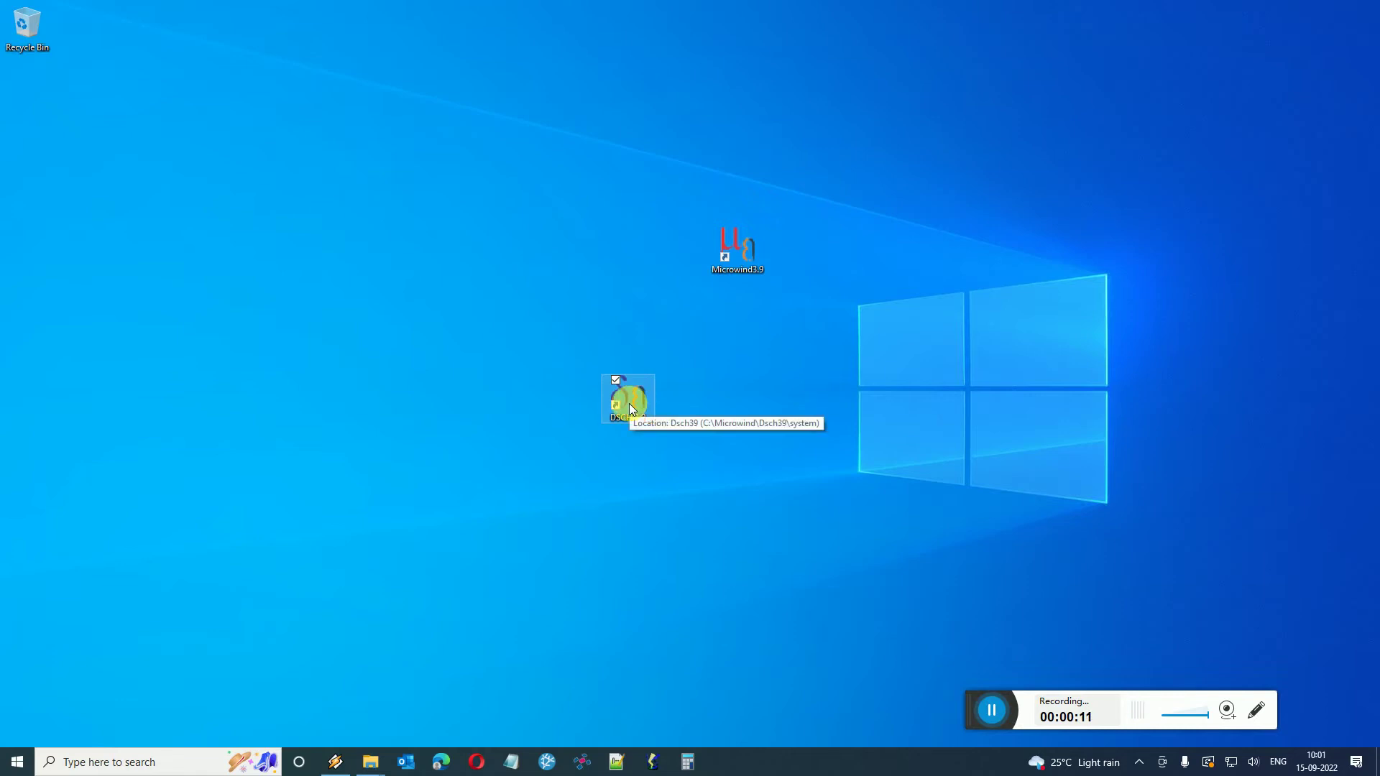
double_click(629, 404)
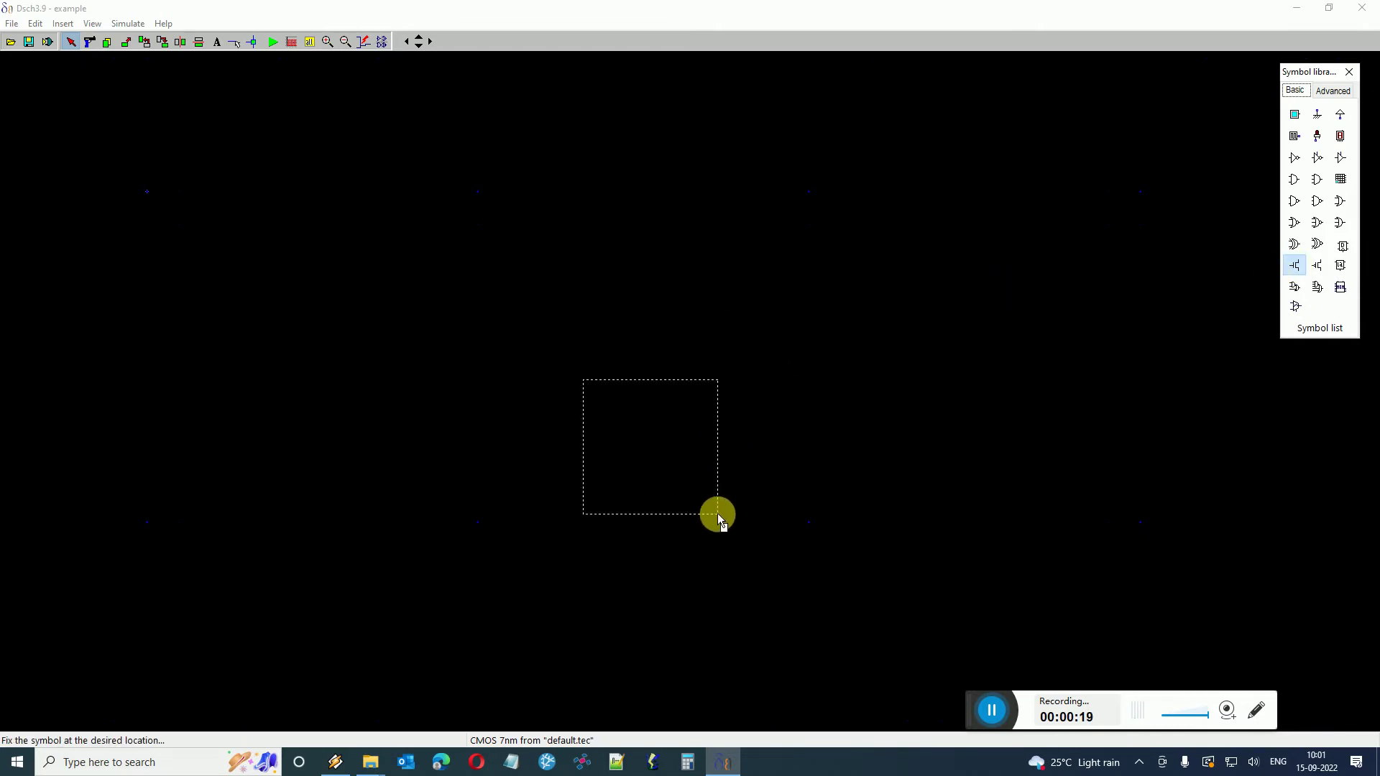
Place an NMOS transistor with a PMOS transistor directly above it.
left_click(716, 516)
left_click(1316, 268)
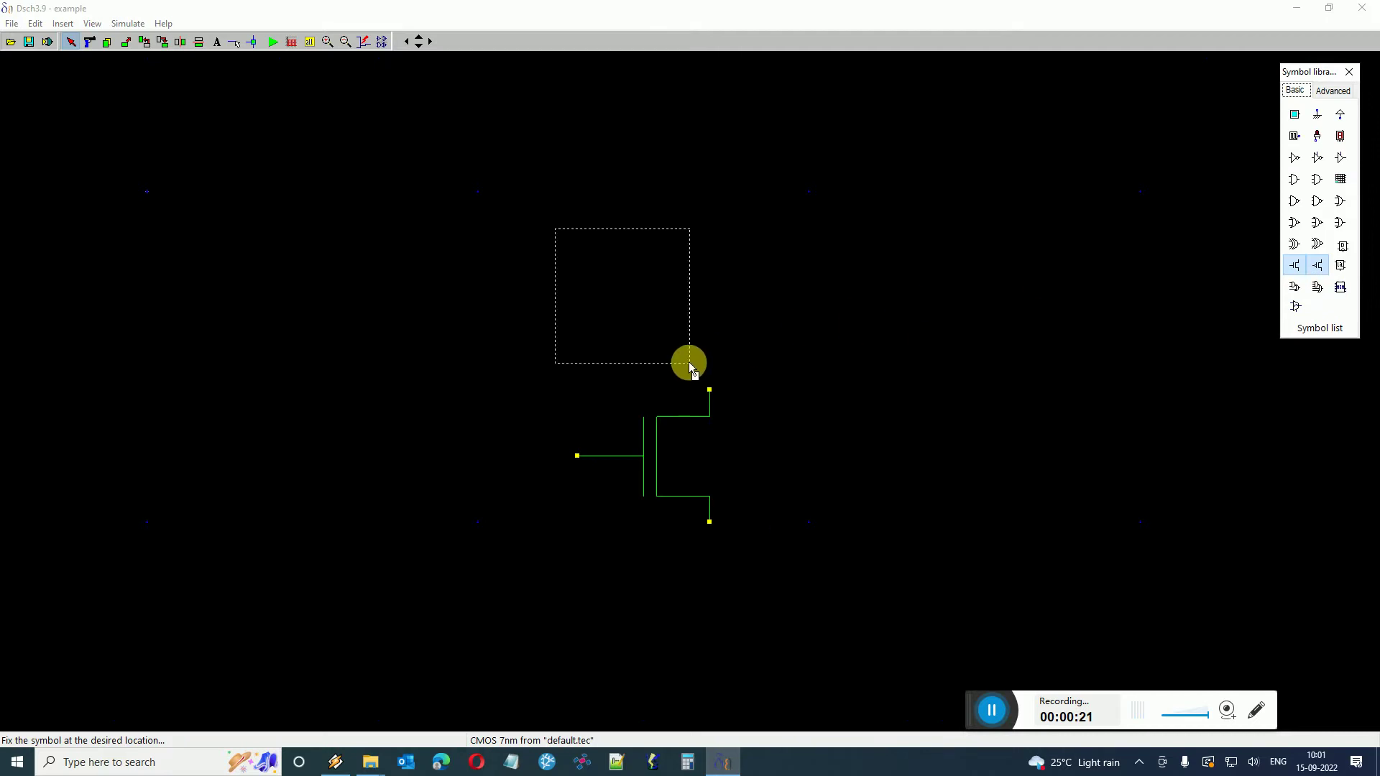
left_click(710, 360)
left_click(654, 312)
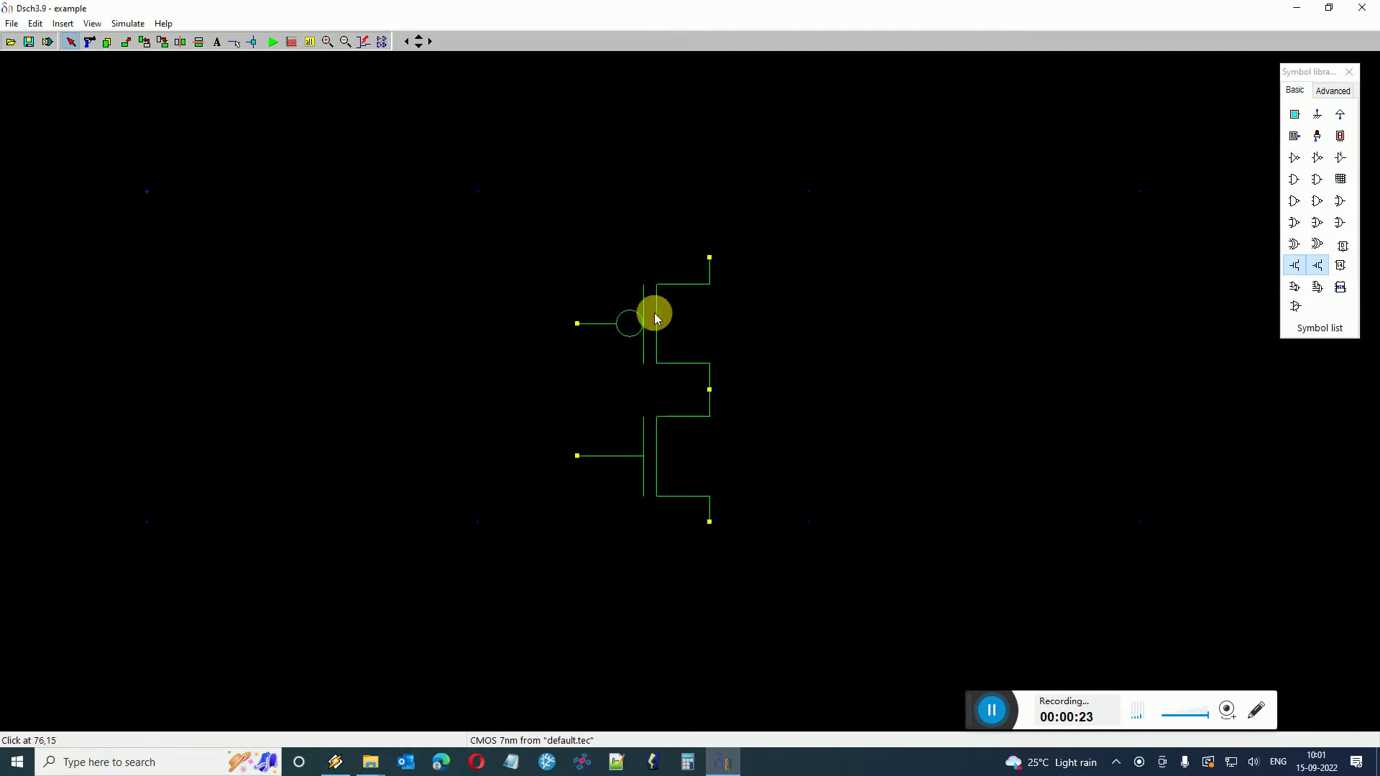
Add the out1 LED on the right, in1 button on the left, ground below and VDD above.
left_click(1318, 135)
left_click(894, 379)
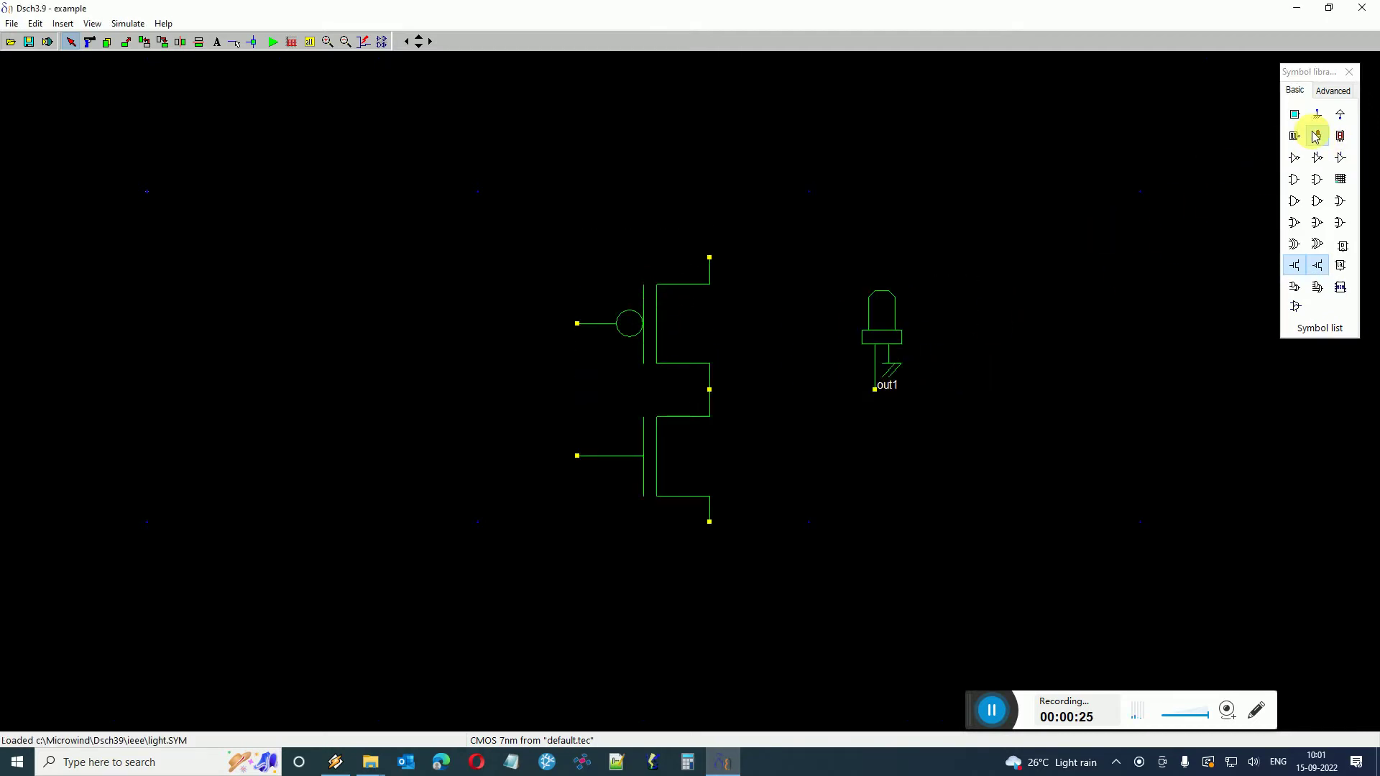
left_click(1294, 114)
left_click(484, 409)
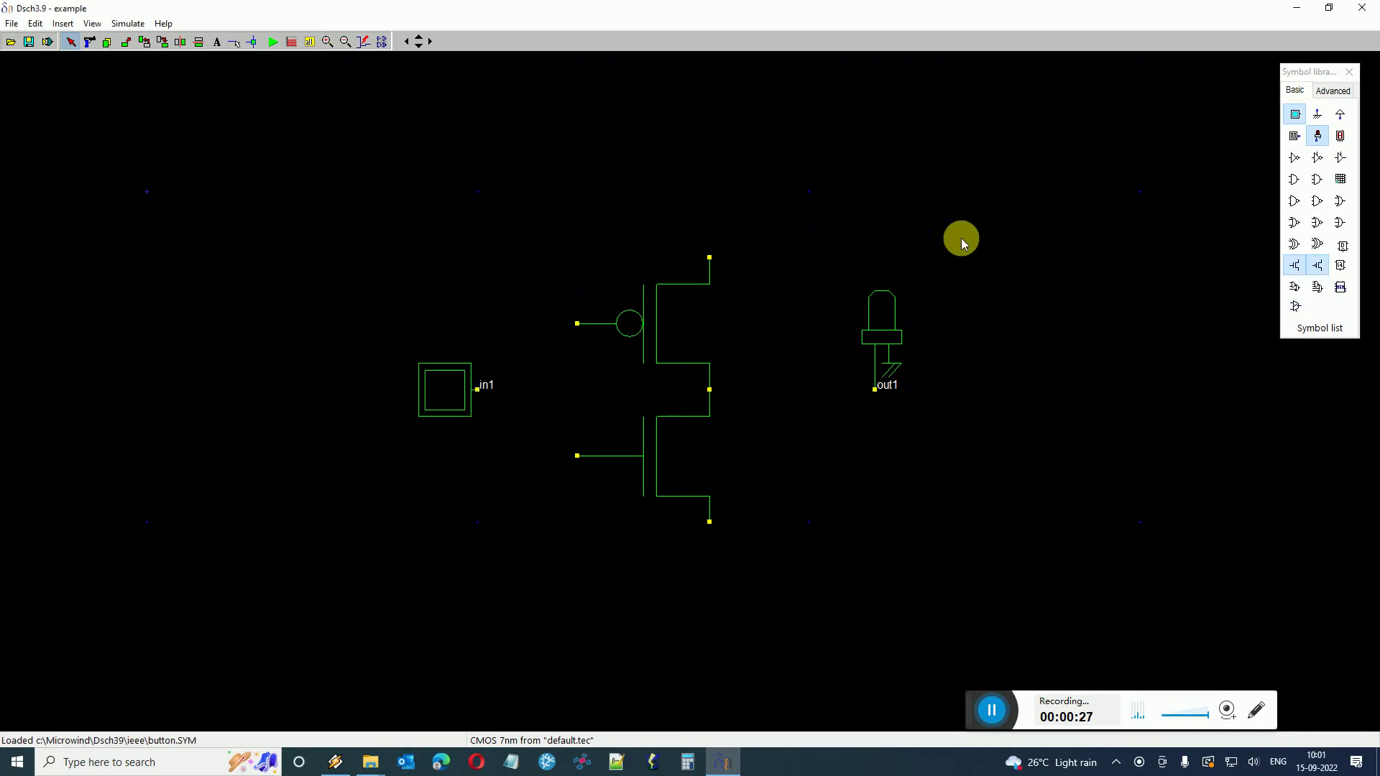
left_click(1317, 117)
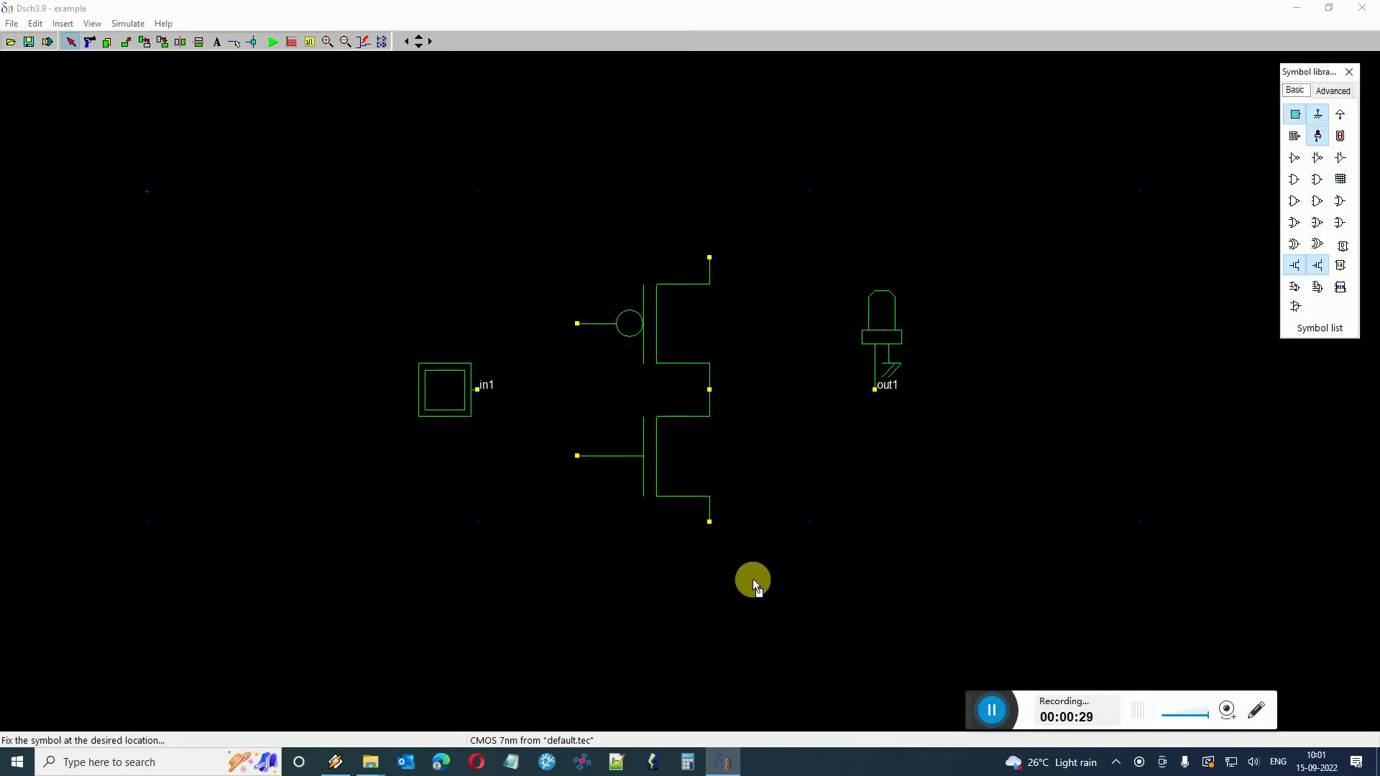
left_click(725, 567)
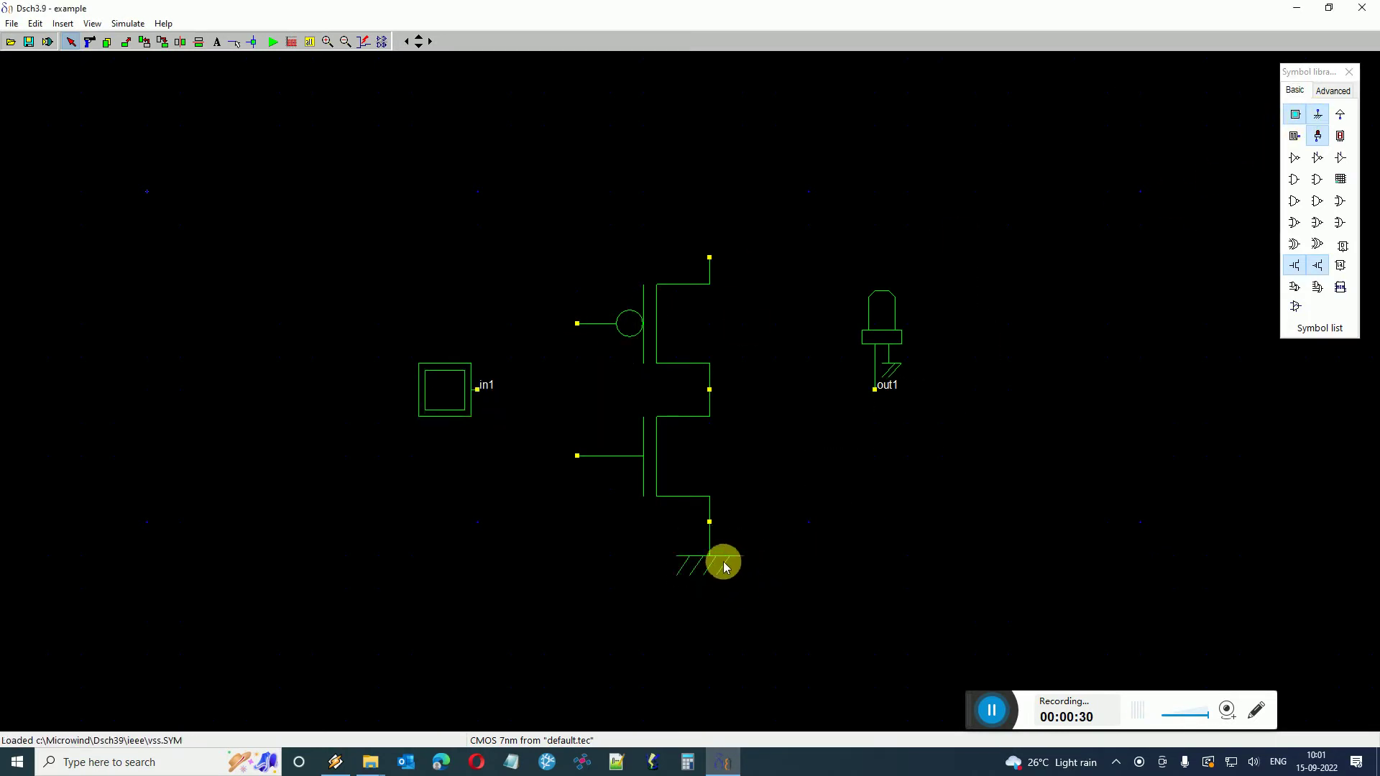
left_click(1340, 115)
left_click(733, 222)
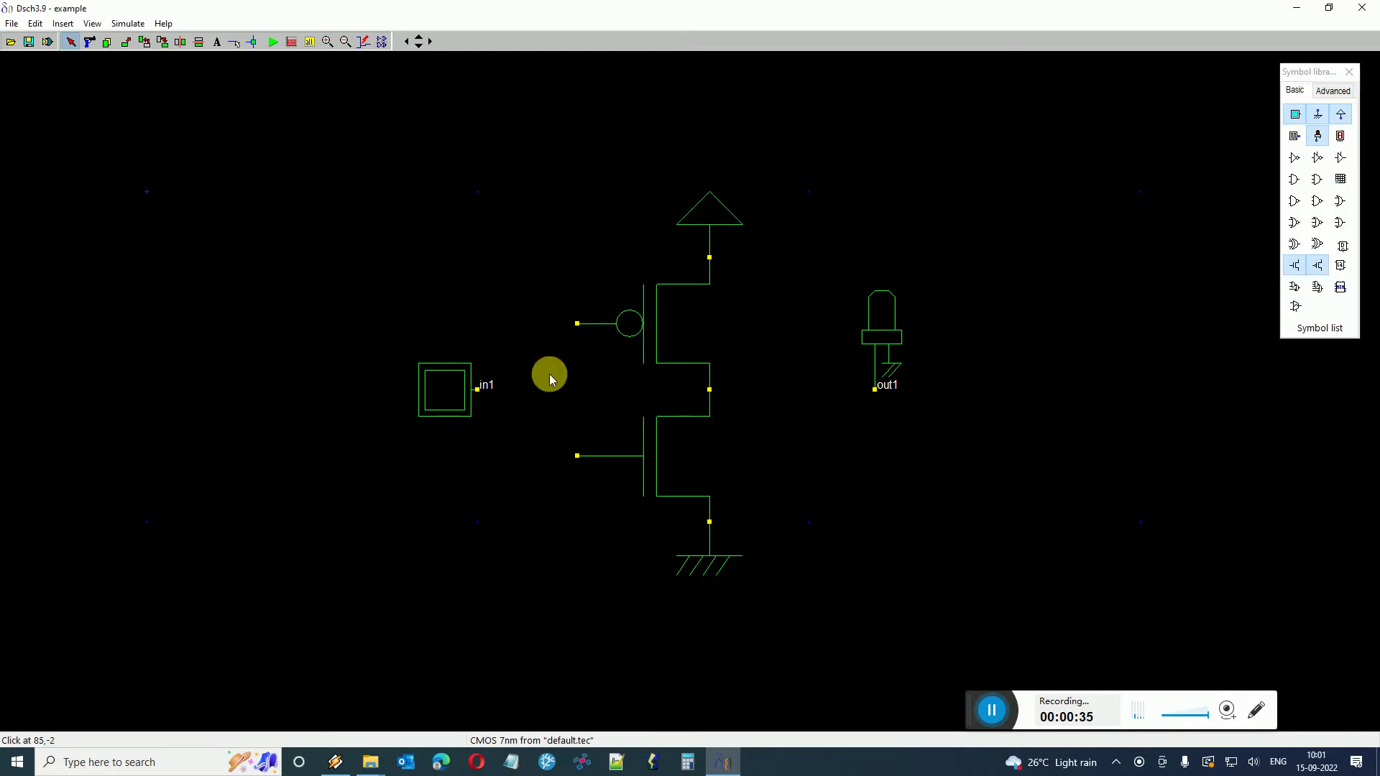
Wire in1 to both gates, the shared drains to out1, and the NMOS source to ground.
left_click_drag(573, 326, 573, 460)
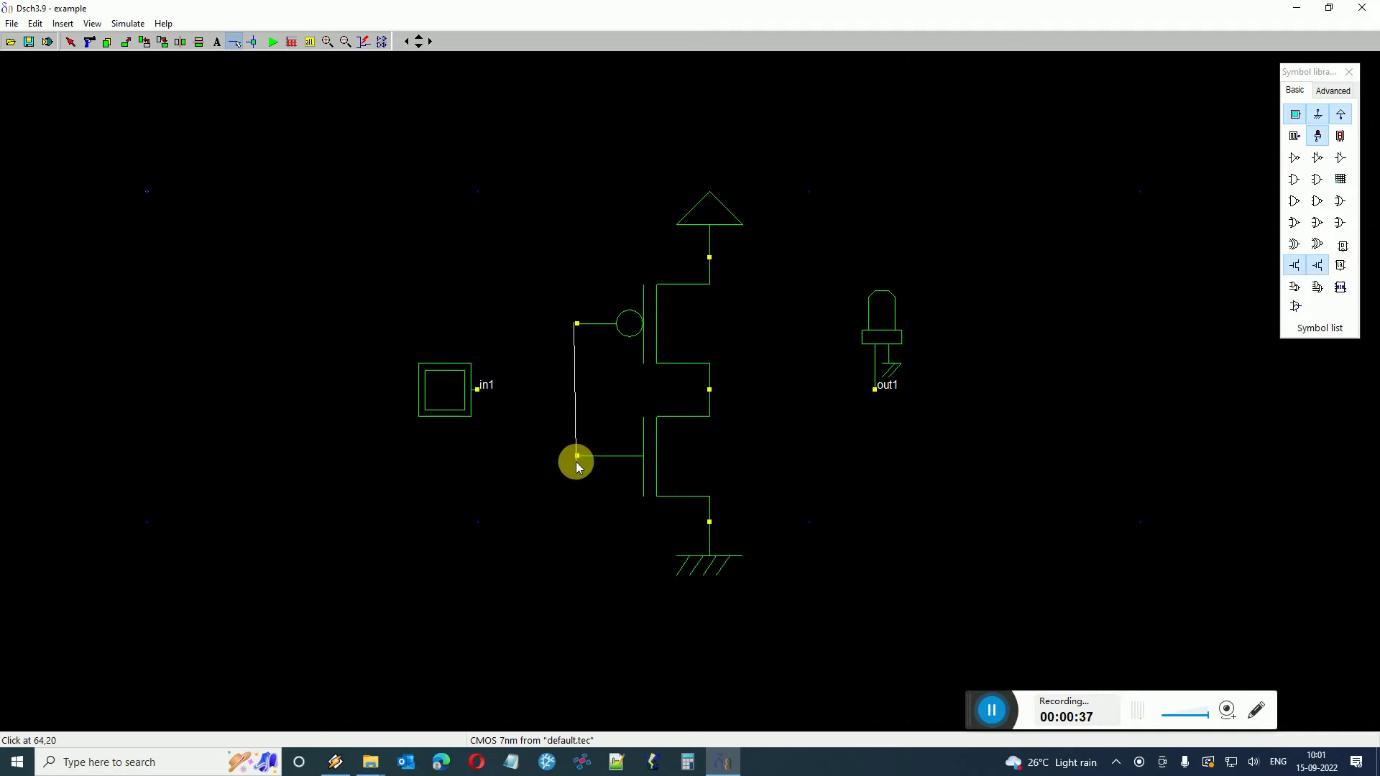
left_click(478, 388)
left_click_drag(512, 395, 578, 389)
left_click_drag(710, 389, 873, 389)
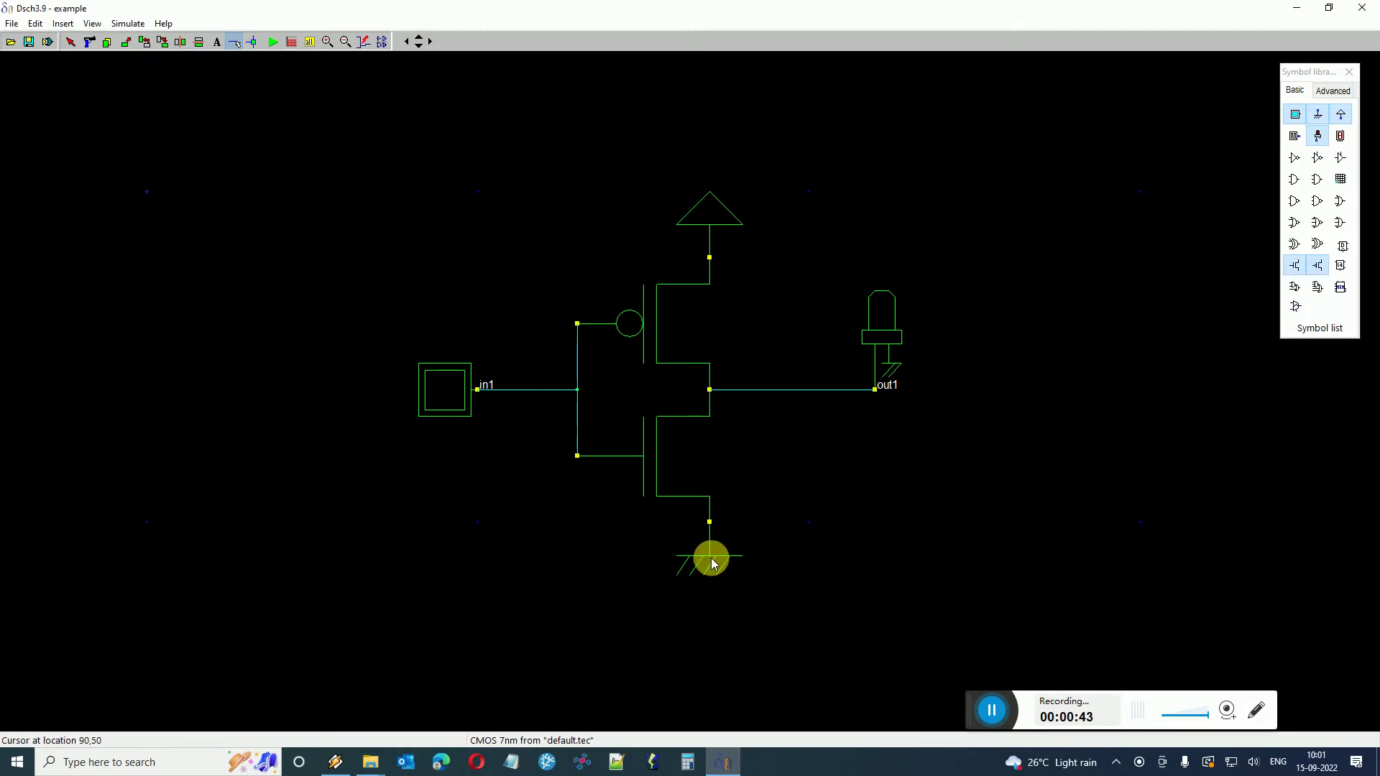
left_click_drag(710, 523, 710, 593)
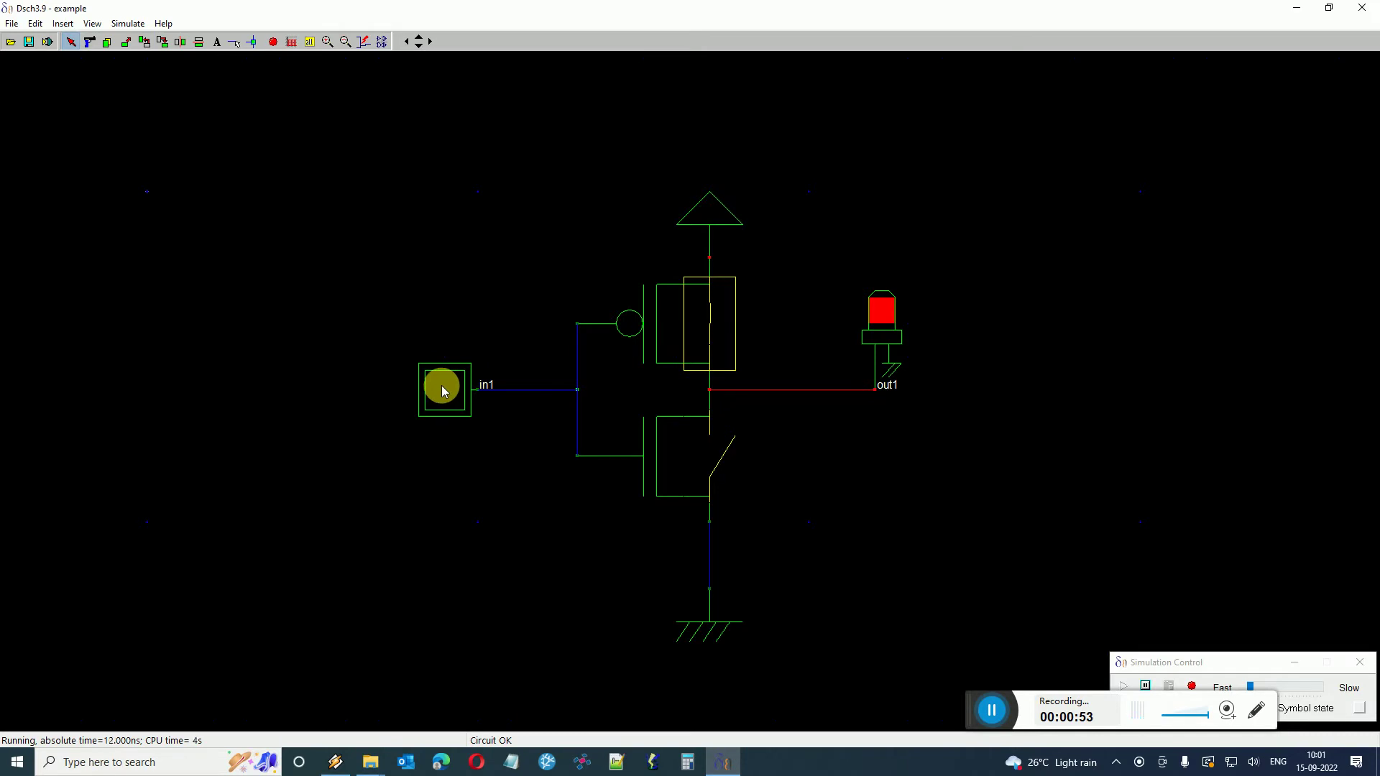
Toggle in1 between 1 and 0 several times, ending at 0 with out1 lit.
left_click(441, 388)
left_click(461, 388)
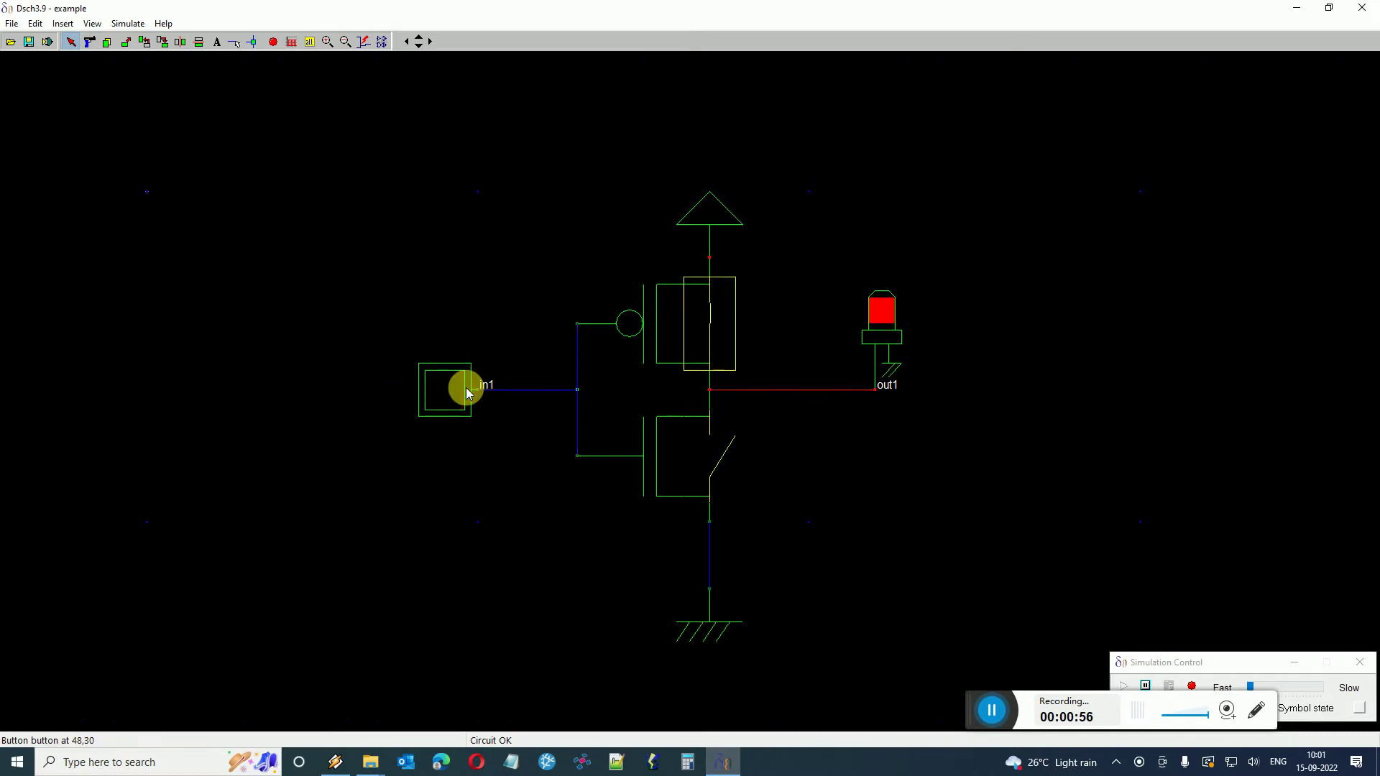
double_click(464, 388)
left_click(466, 389)
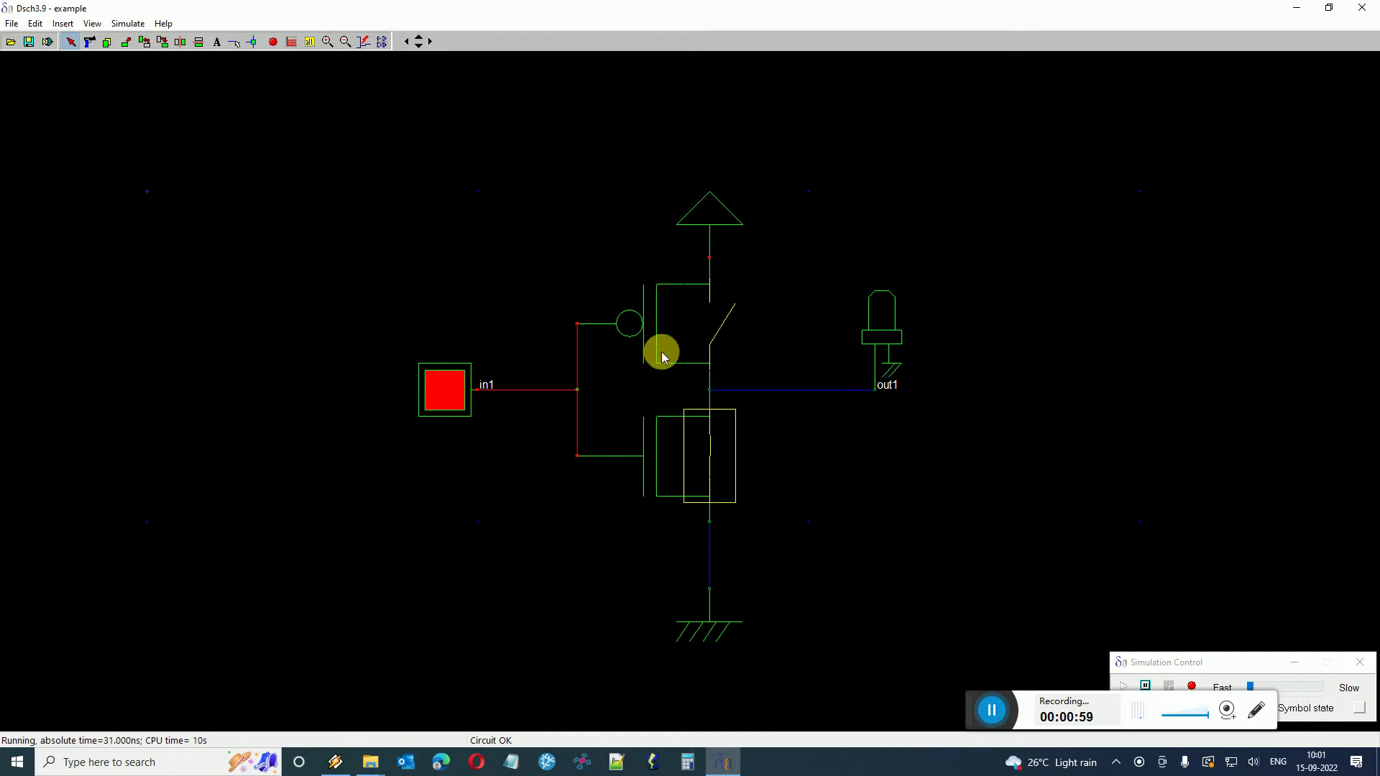
left_click(447, 394)
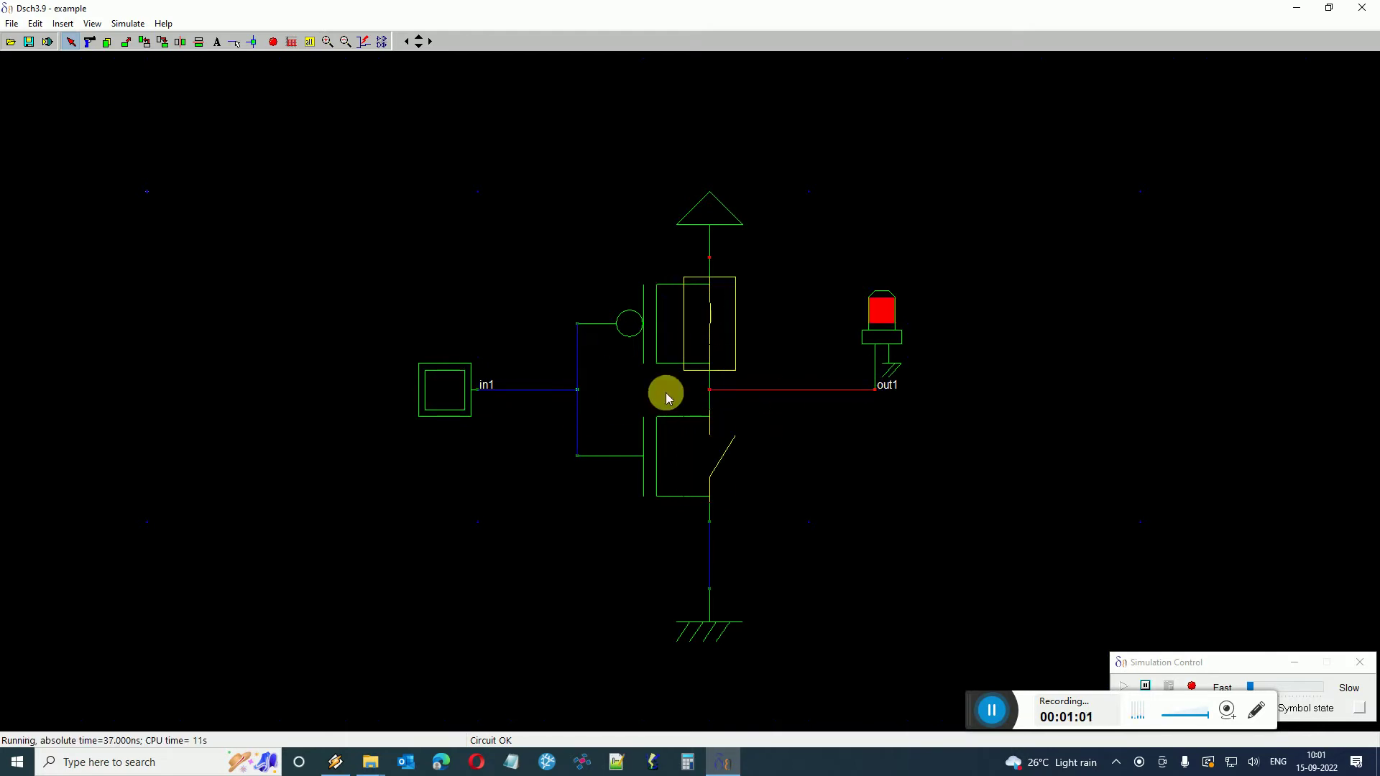
Stop the simulation, then review and close the in1/out1 timing diagram.
left_click(274, 42)
left_click(293, 43)
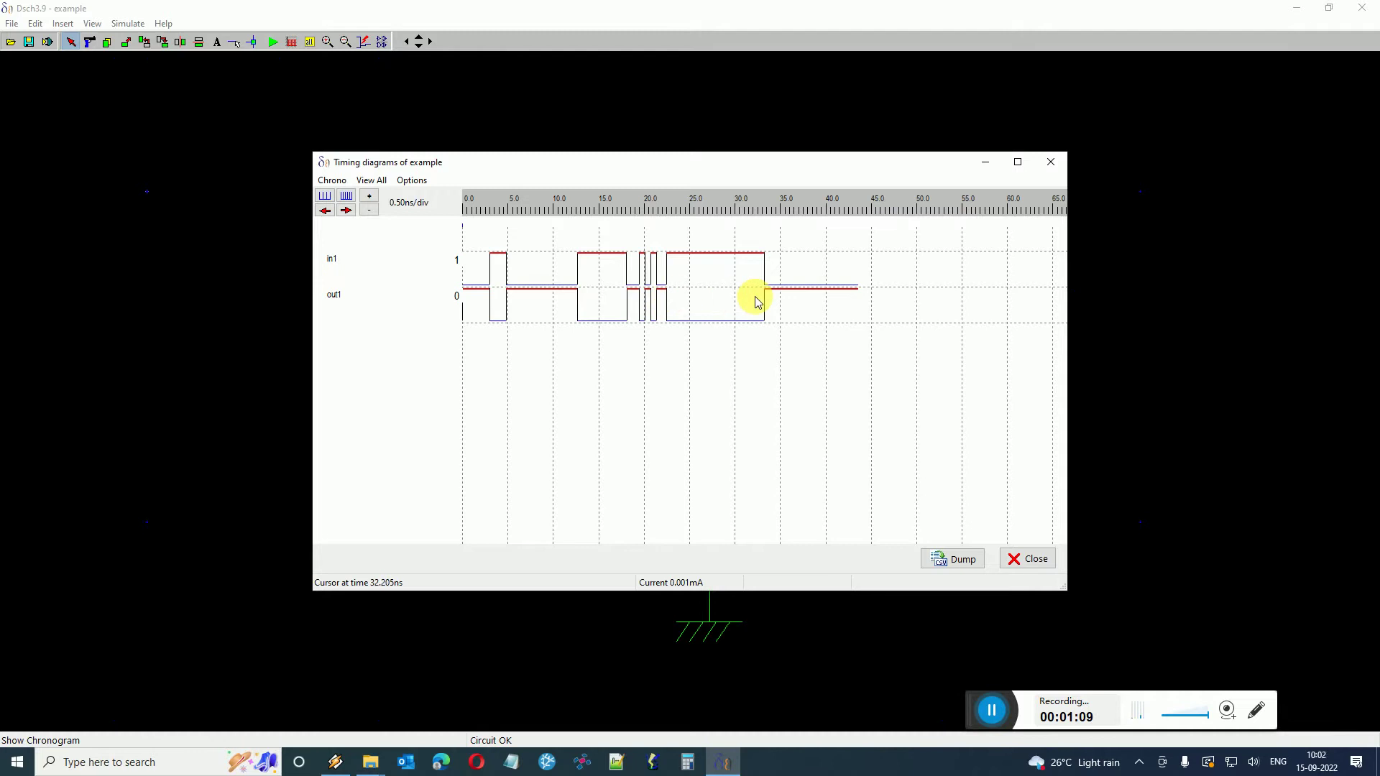
left_click(1035, 560)
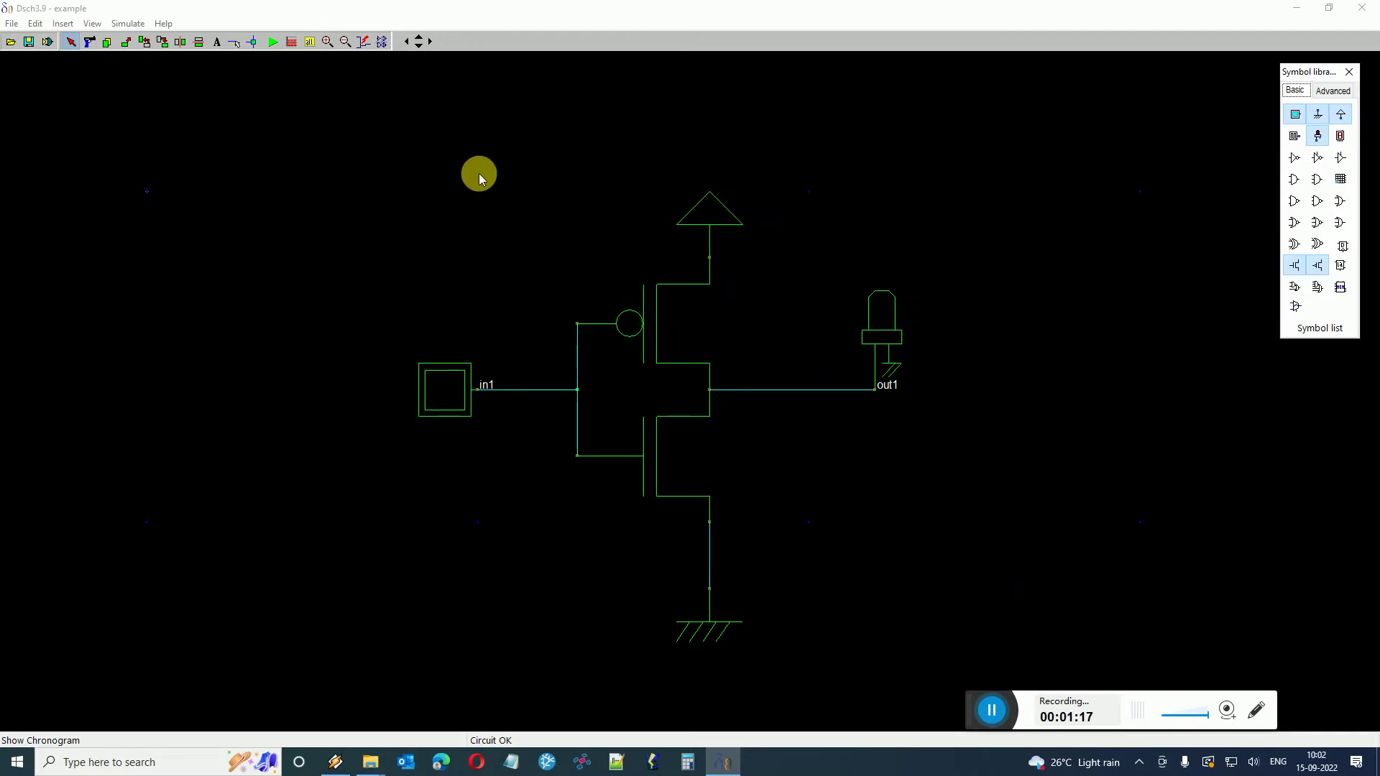
Save the schematic as invdemo.sch on the Desktop.
left_click(13, 23)
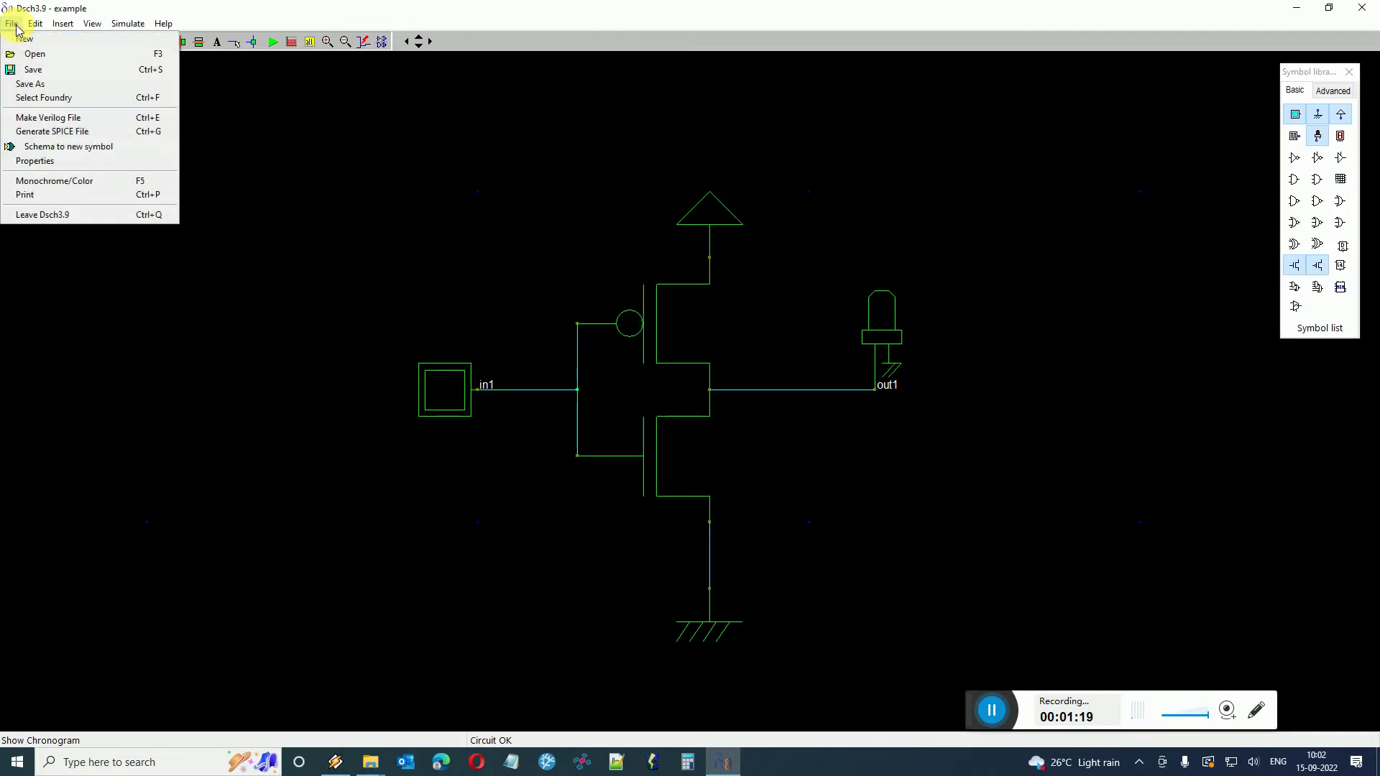
left_click(45, 87)
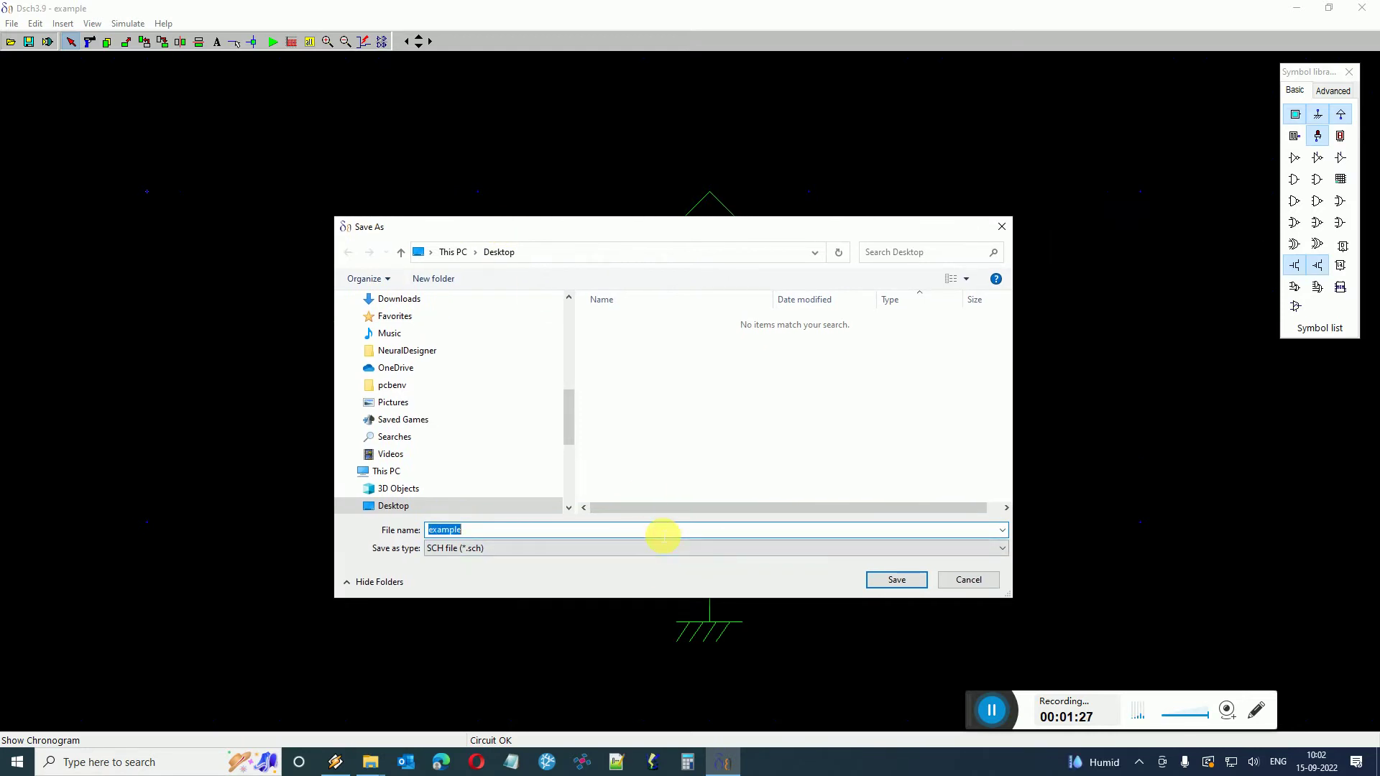
type("inv")
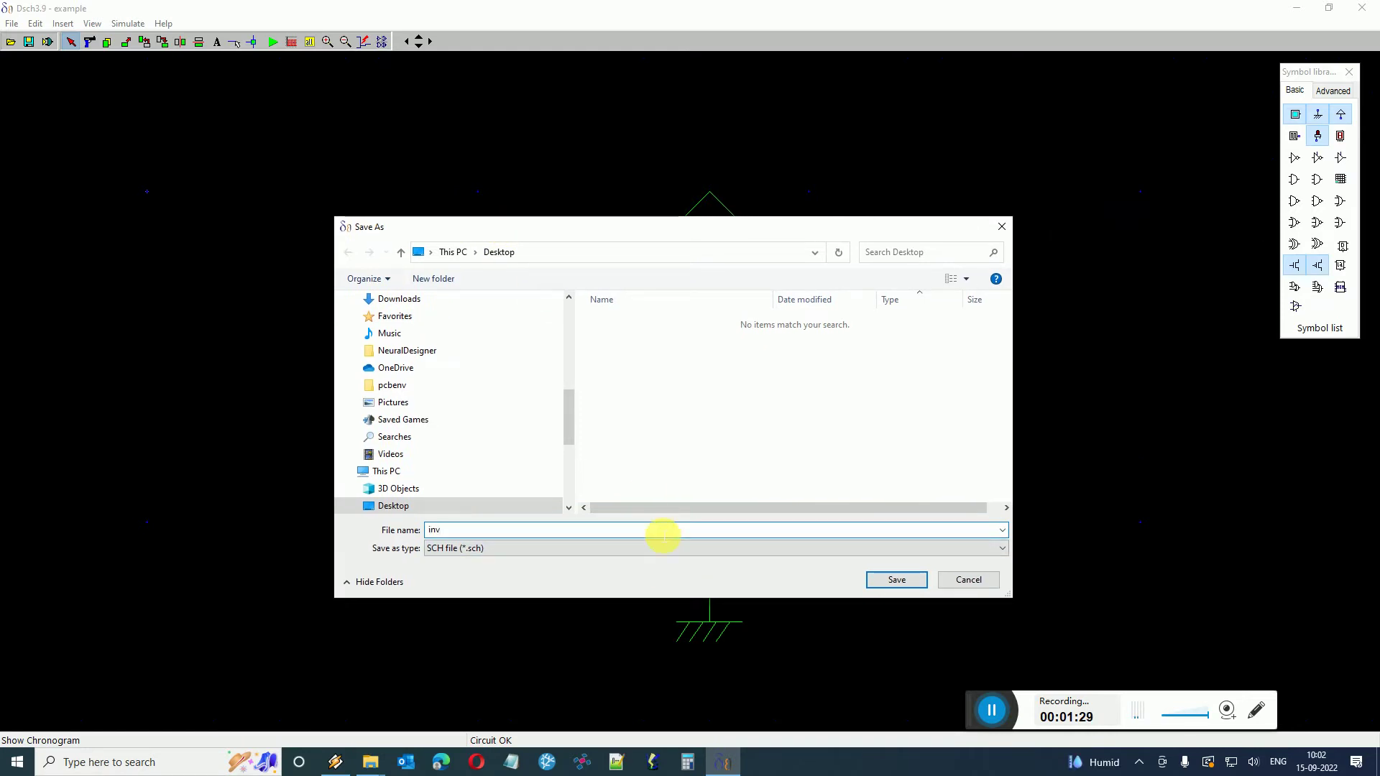
type("eemo")
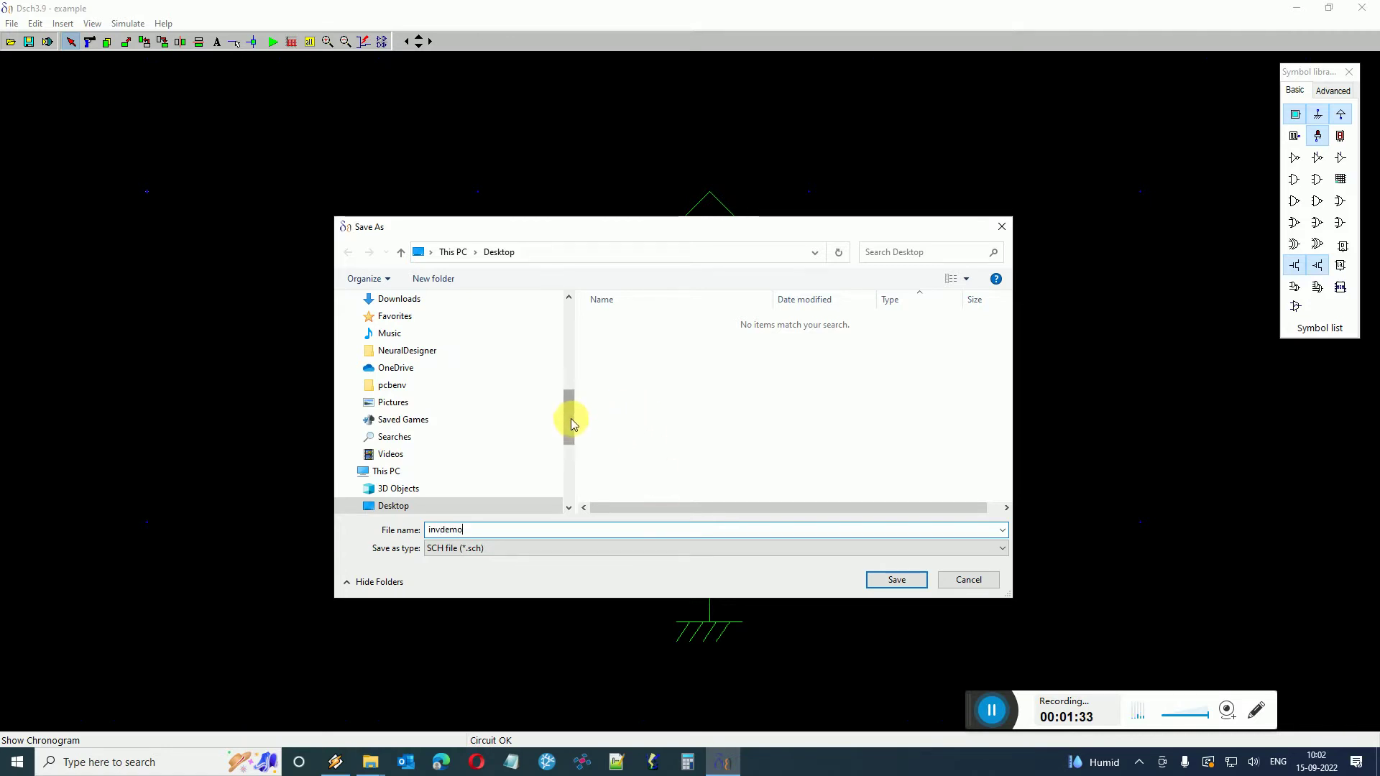
left_click_drag(571, 418, 570, 451)
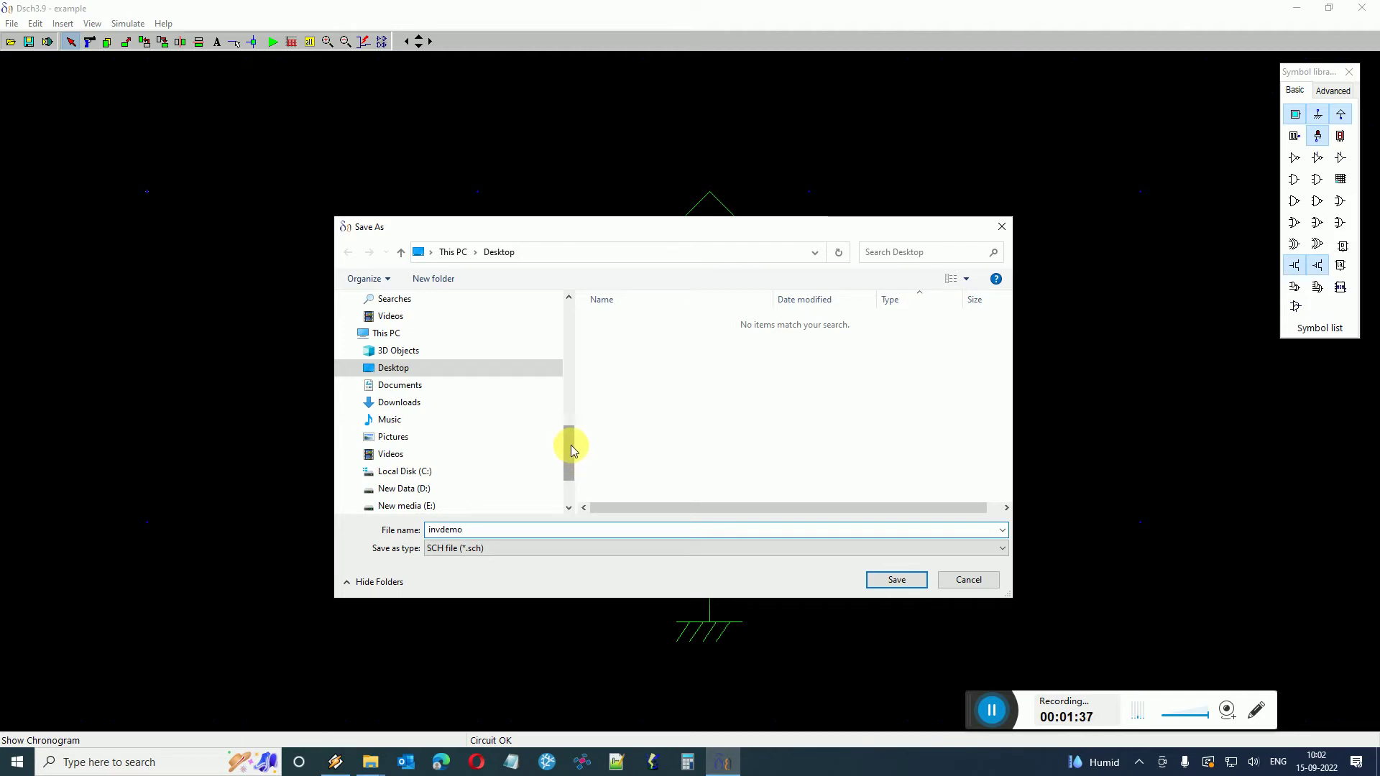
left_click(890, 581)
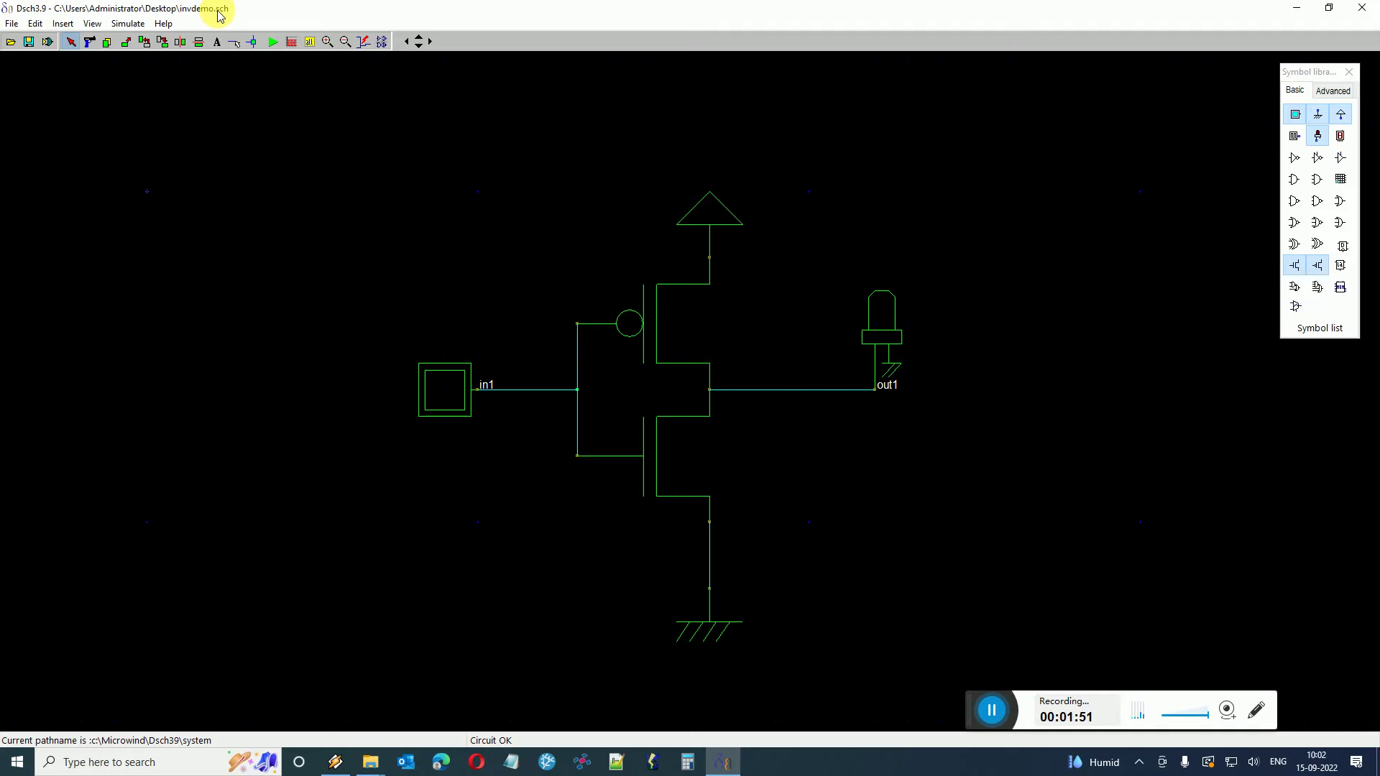
Generate the inverter's SPICE netlist and scroll through it.
left_click(12, 23)
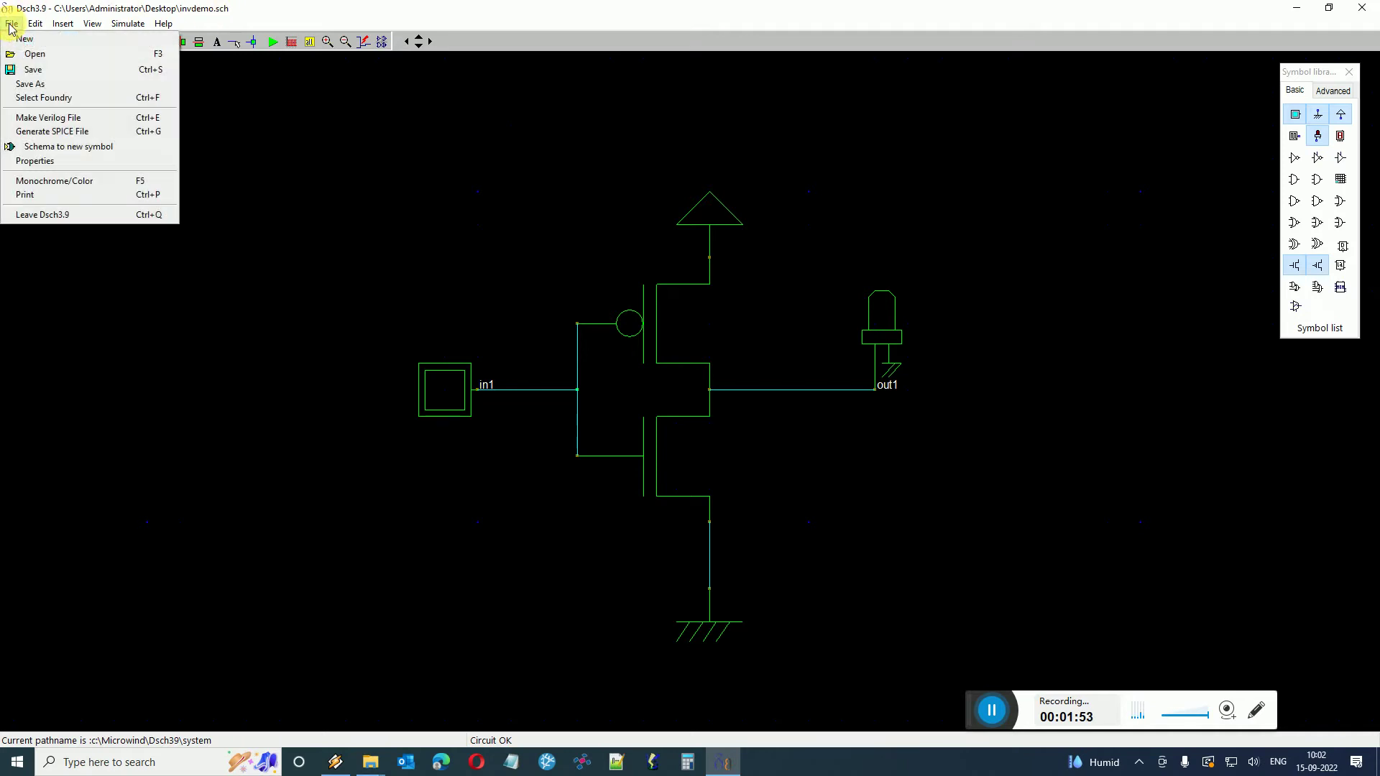
left_click(77, 134)
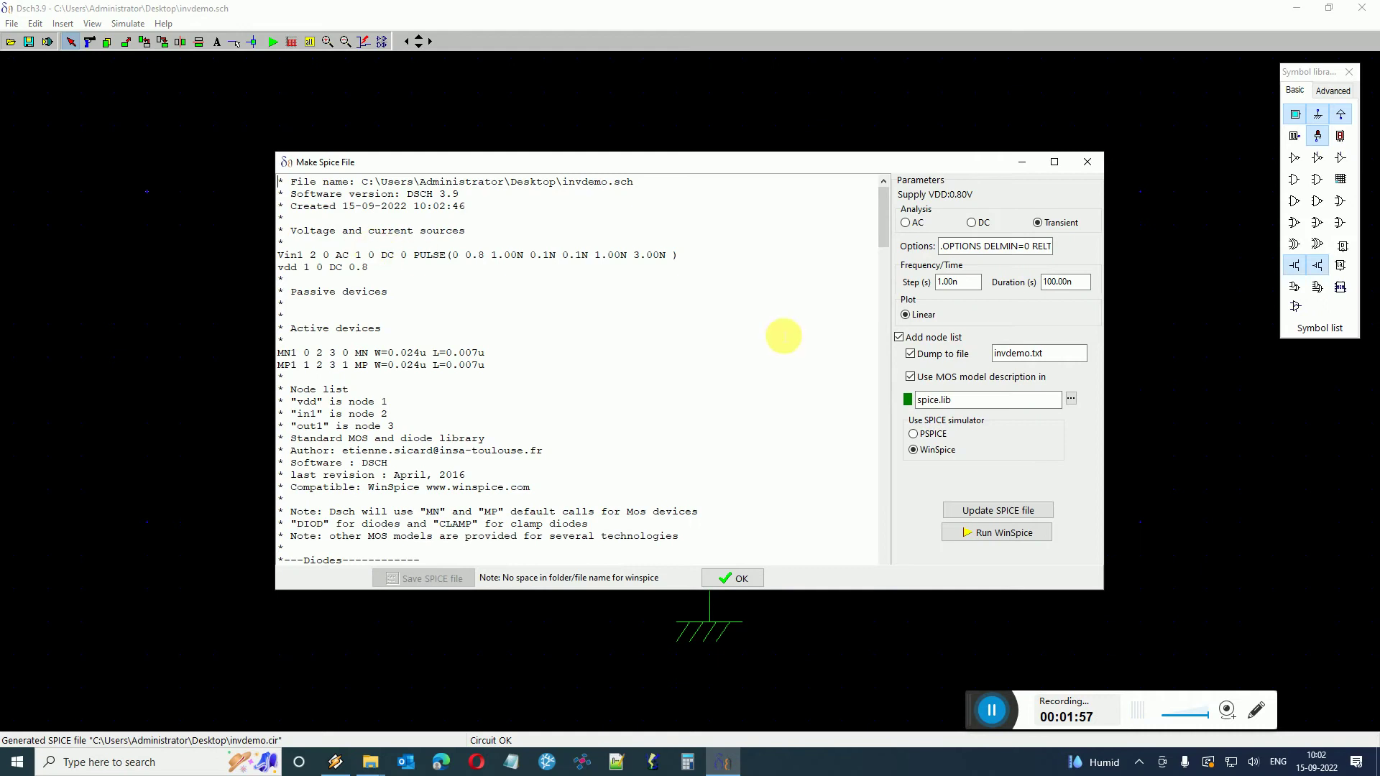
left_click(747, 328)
scroll(746, 328, "down", 2)
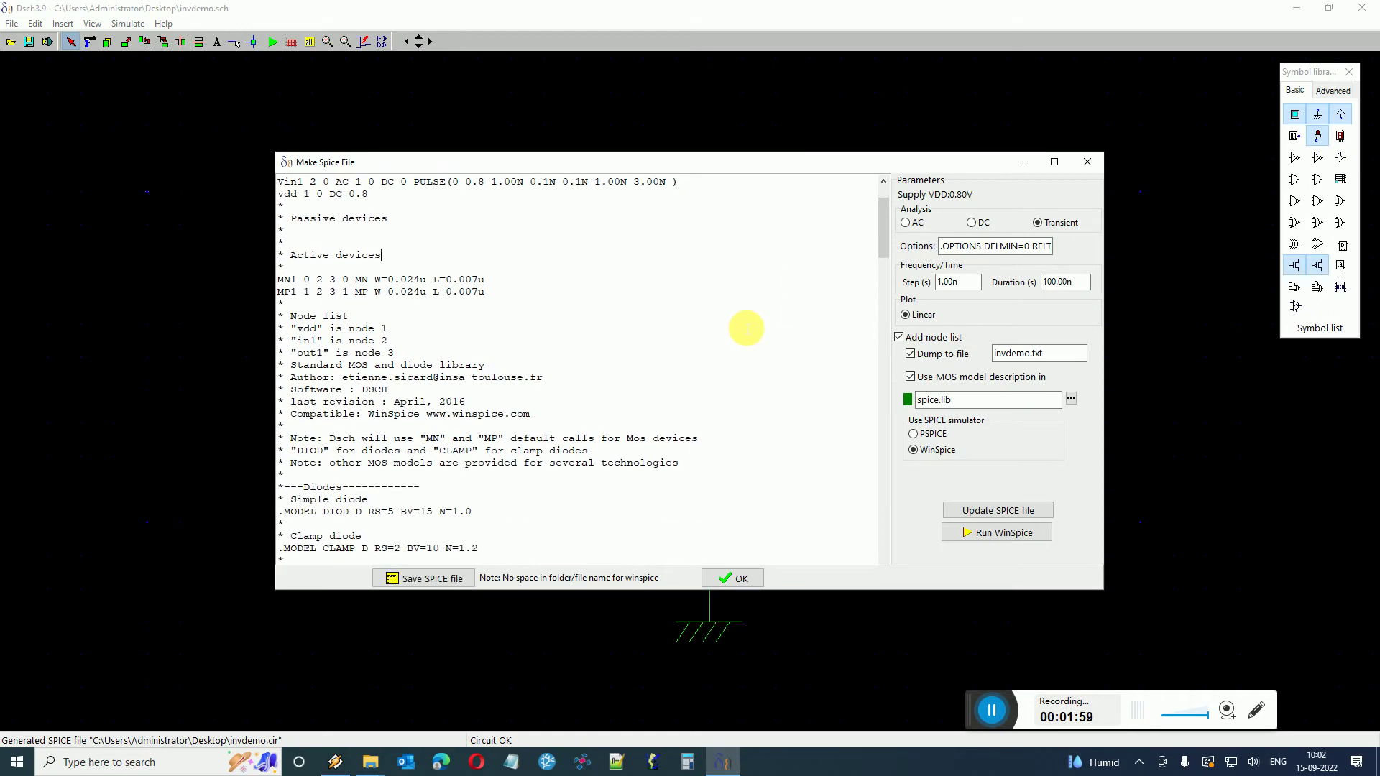
scroll(746, 328, "up", 2)
scroll(746, 328, "down", 20)
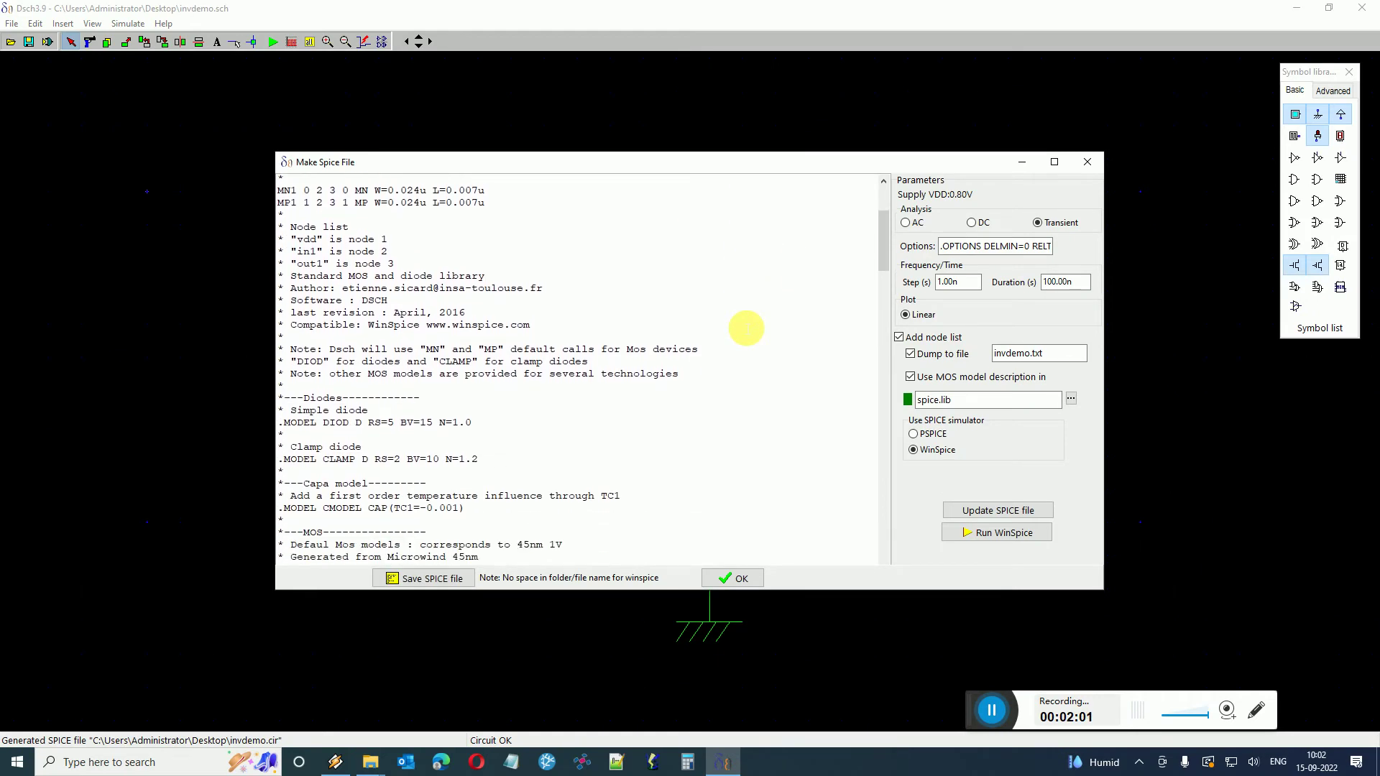
scroll(746, 328, "down", 13)
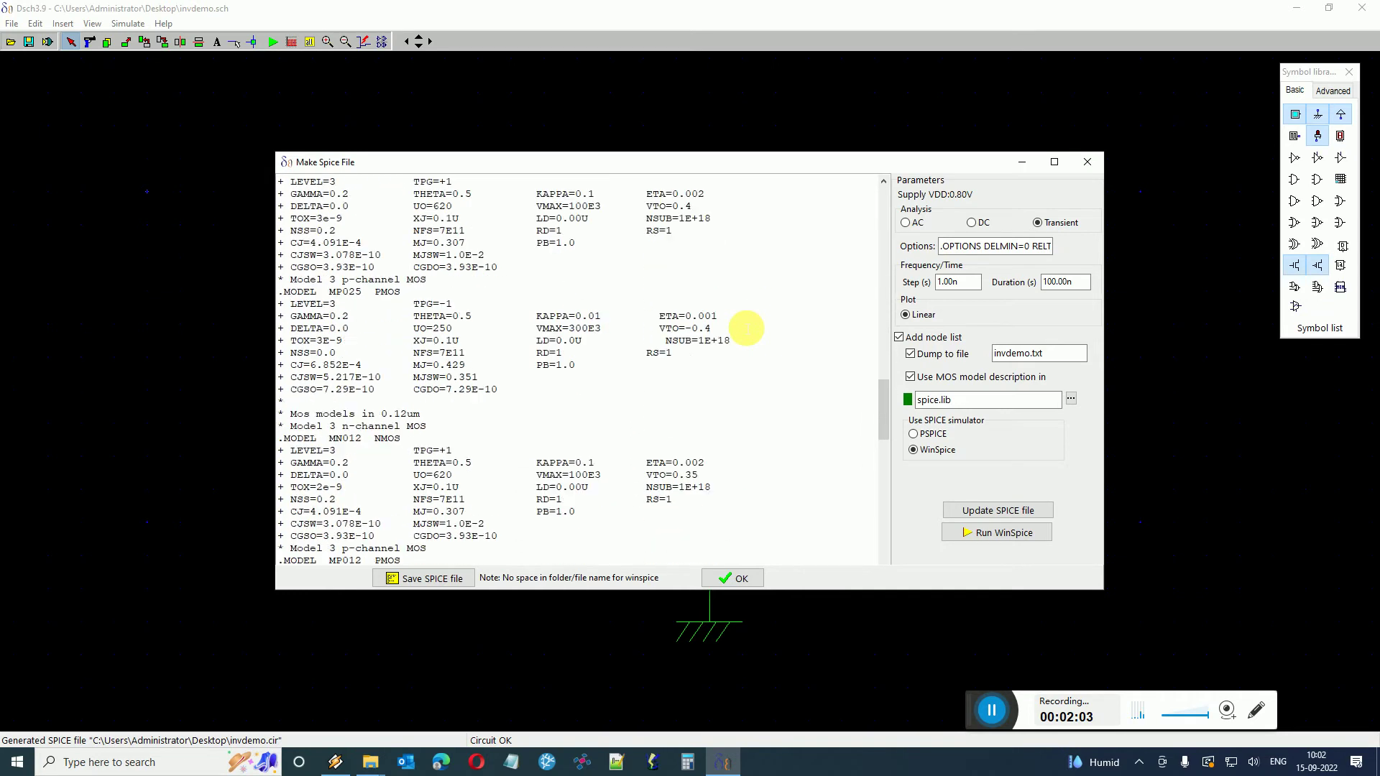
scroll(750, 357, "up", 10)
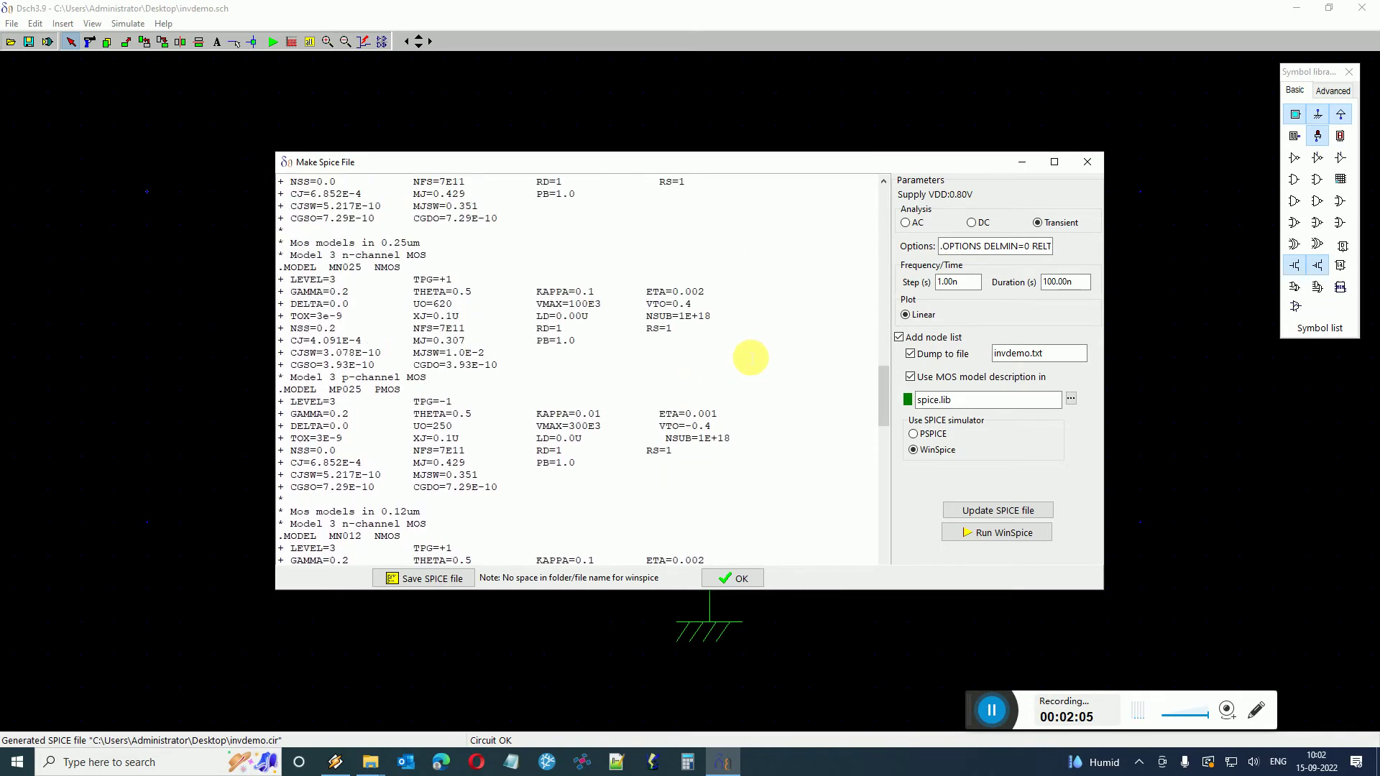
scroll(751, 357, "up", 3)
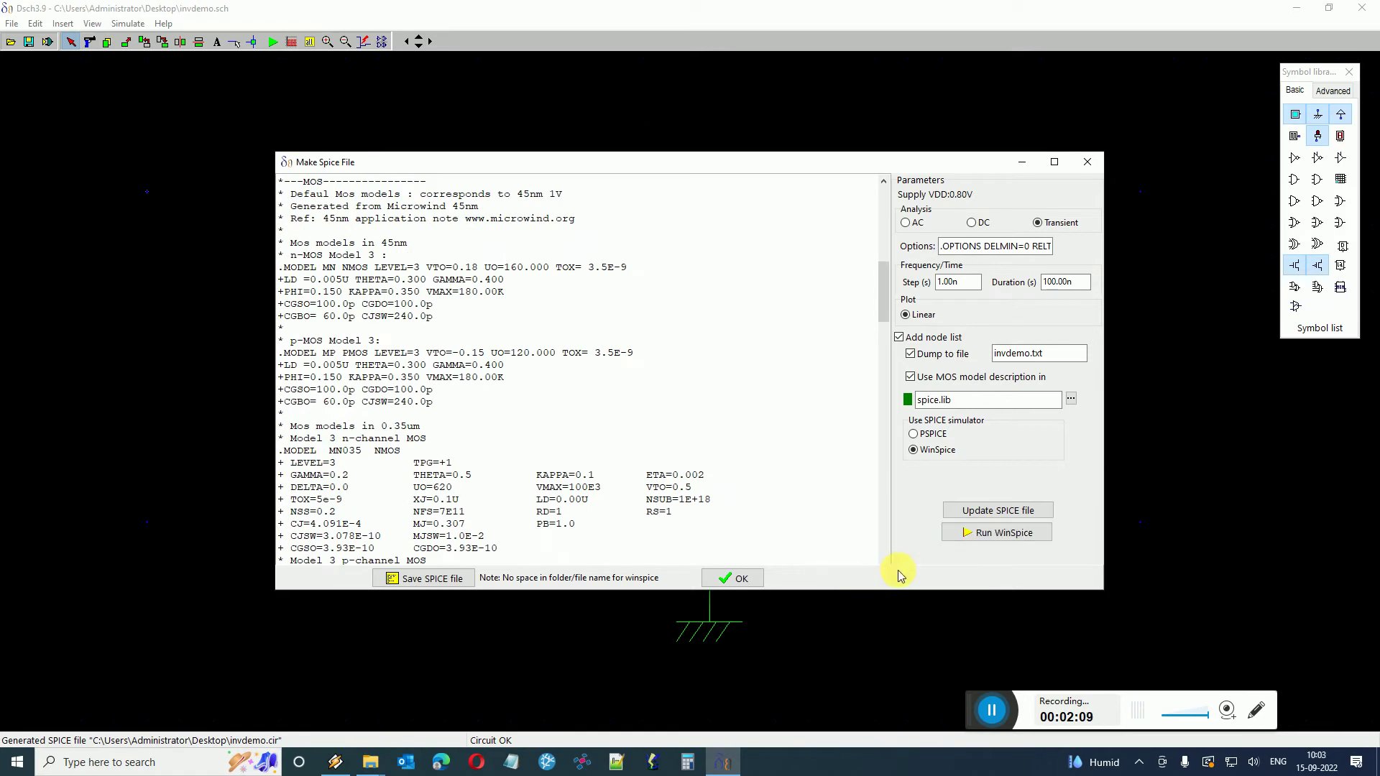
Change the transient duration to 50.00n and start the WinSpice run.
double_click(1057, 284)
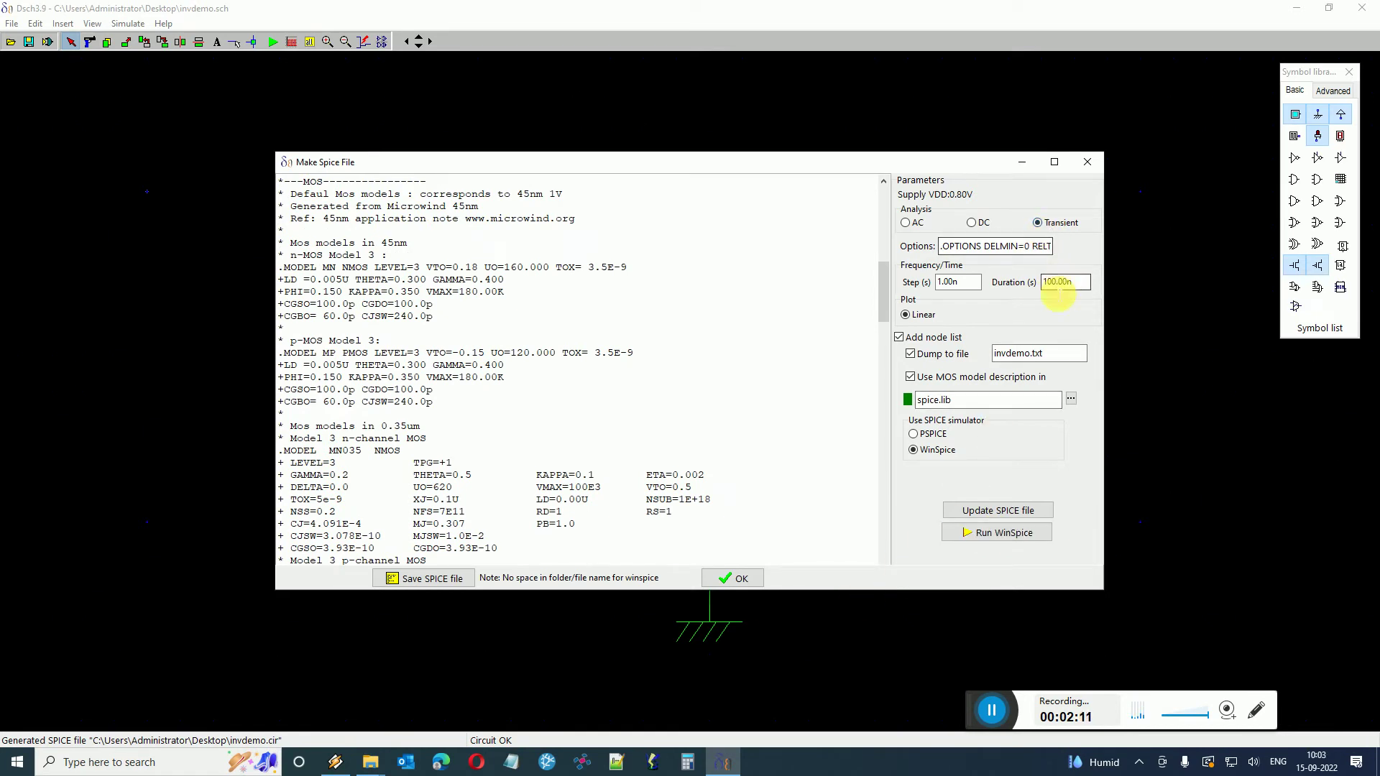
left_click_drag(1056, 286, 1034, 286)
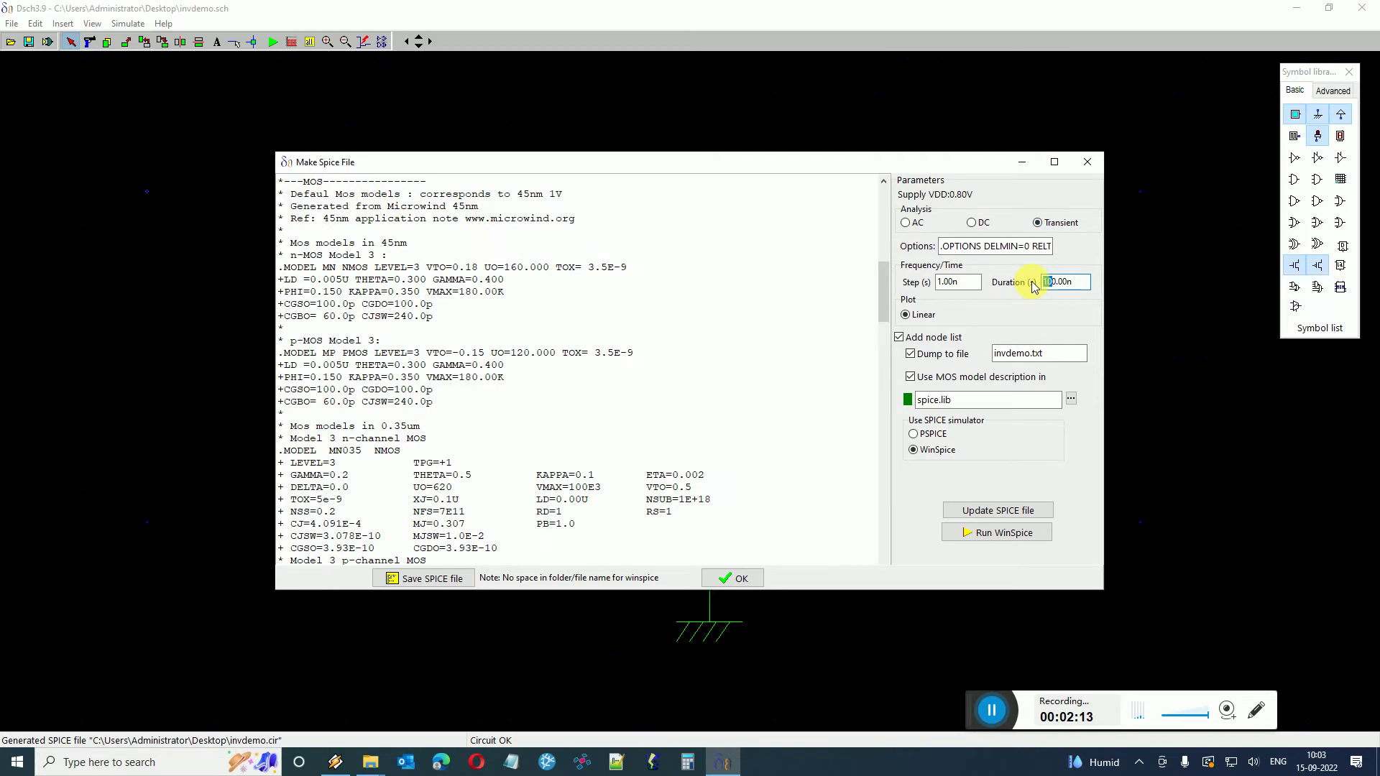
type("5")
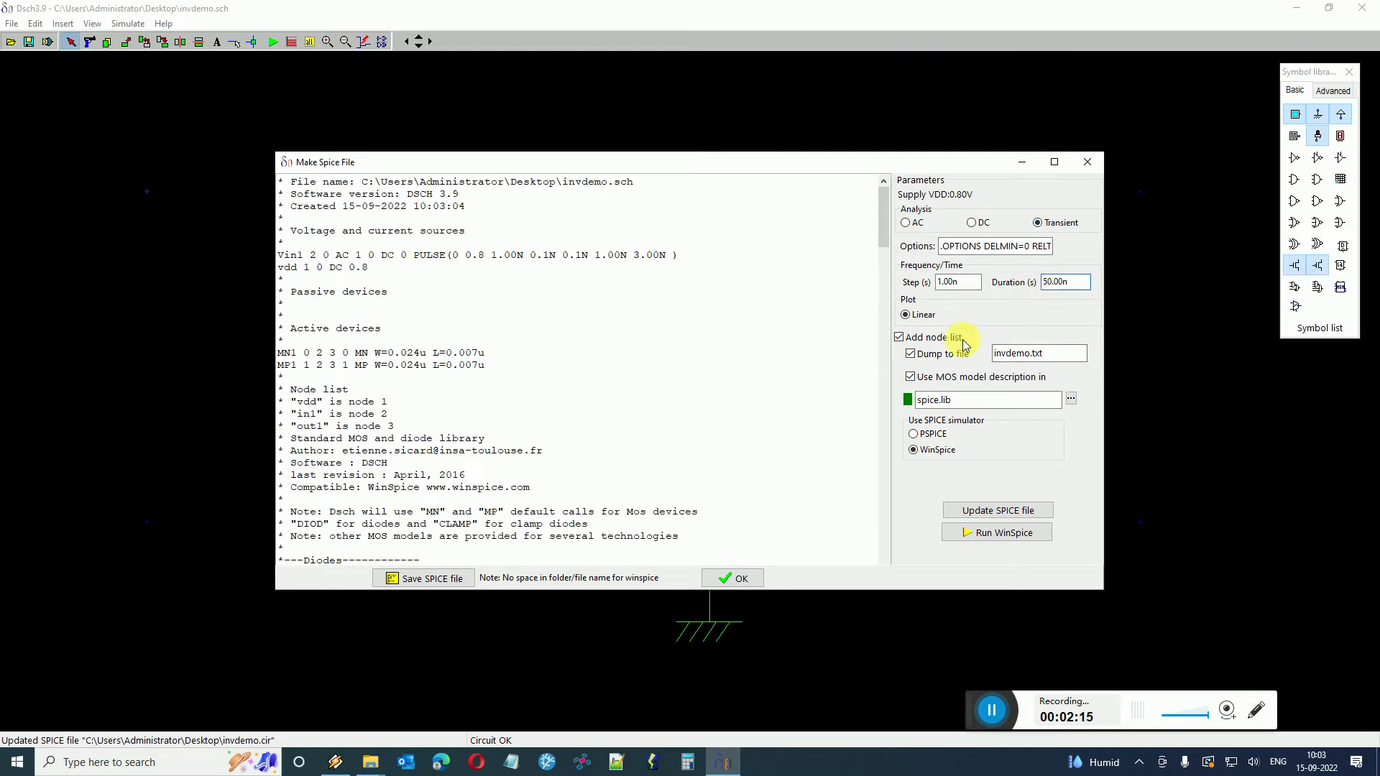
left_click(998, 538)
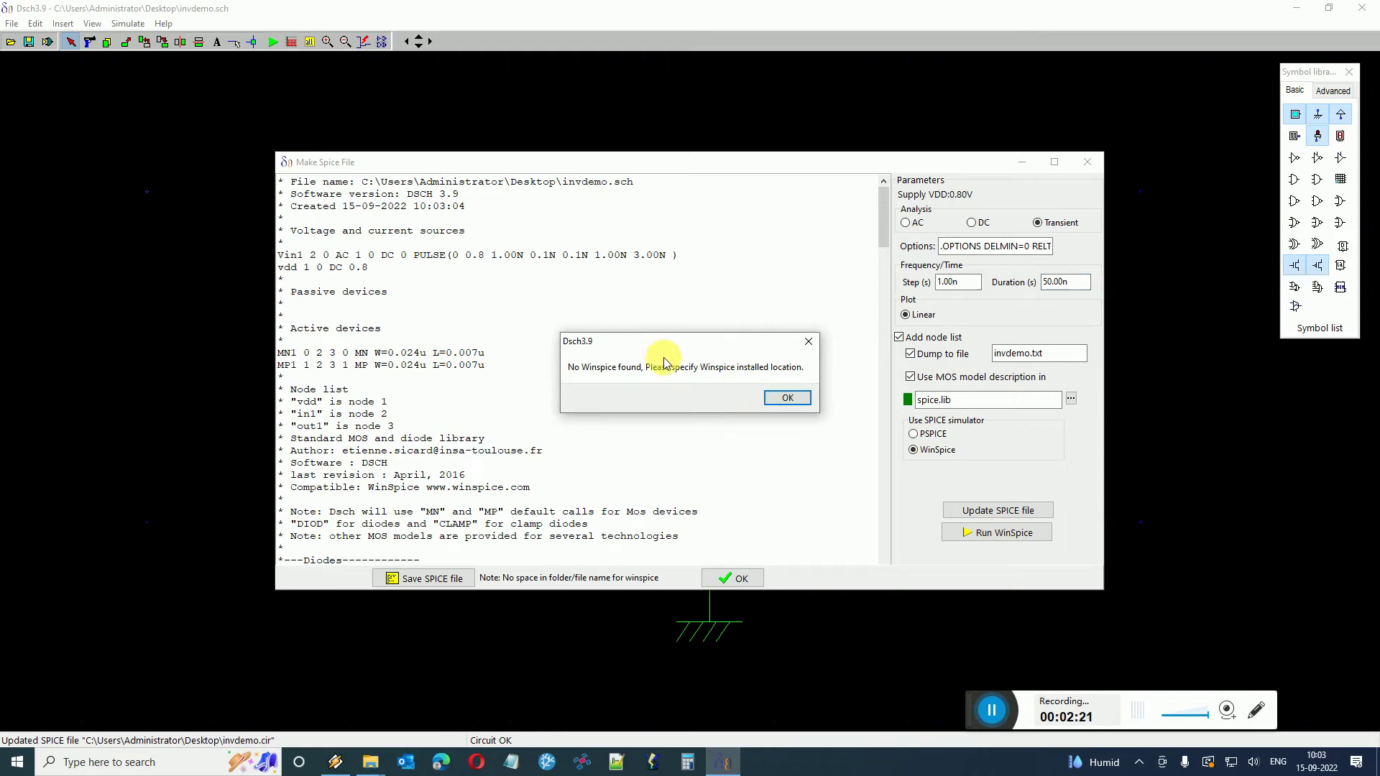
Dismiss the no-WinSpice warning and pick wspice3 in C:\Program Files (x86)\OuseTech\WinSpice.
left_click(798, 402)
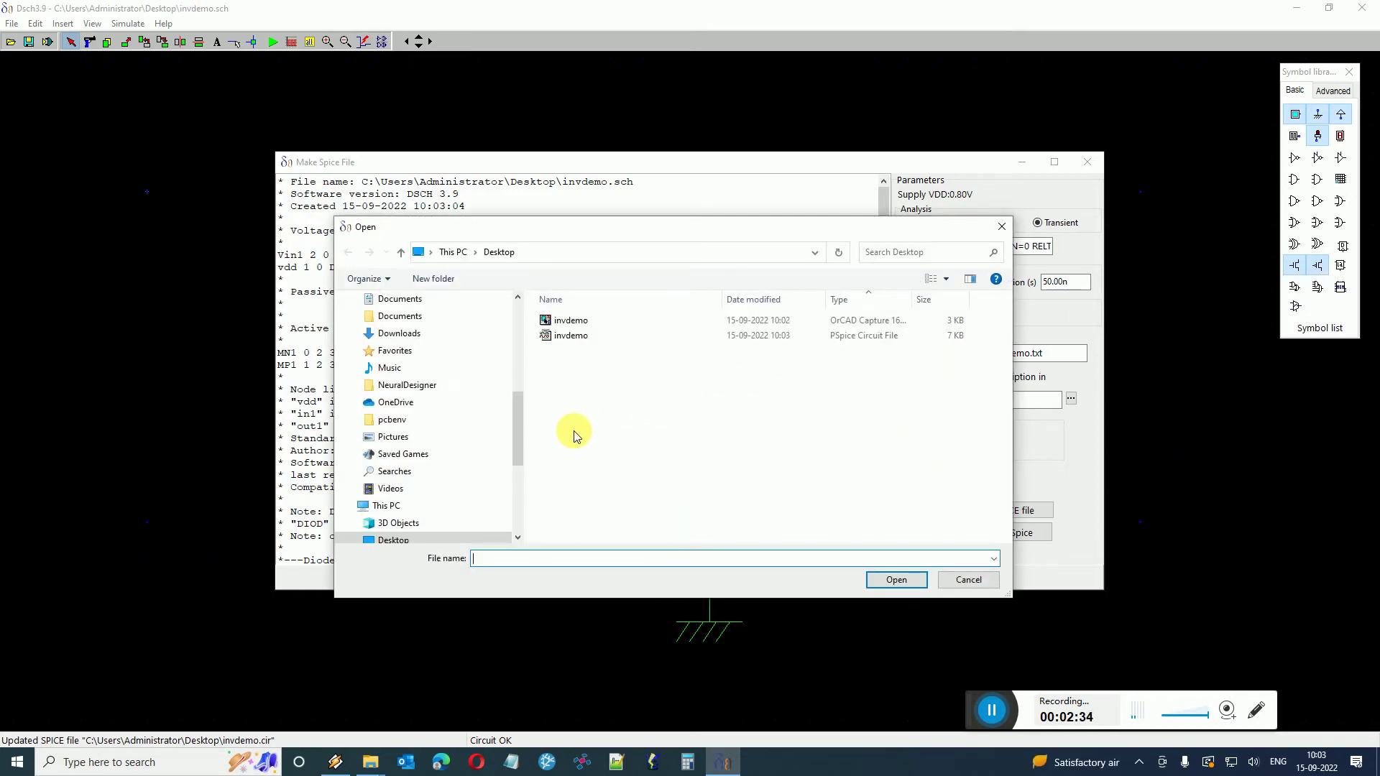
left_click_drag(519, 441, 517, 489)
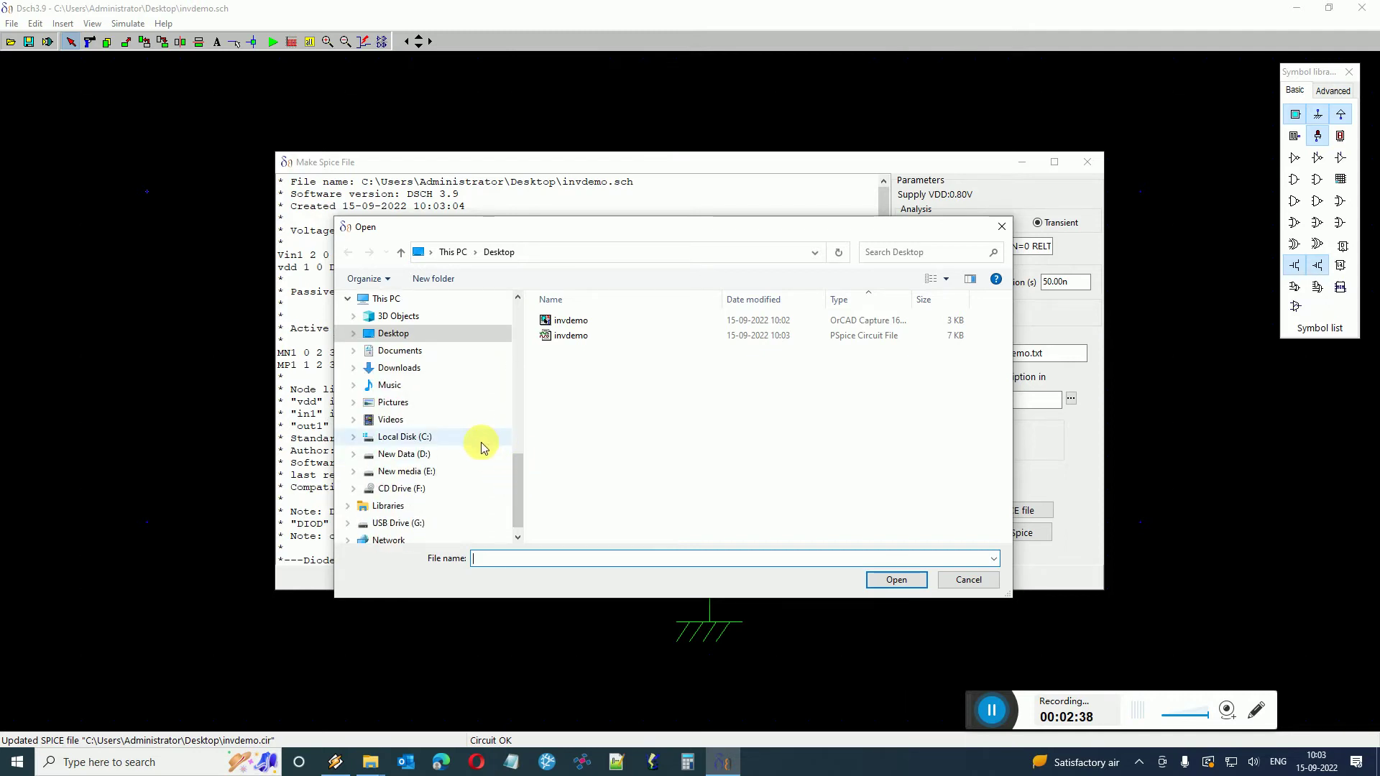
left_click(481, 442)
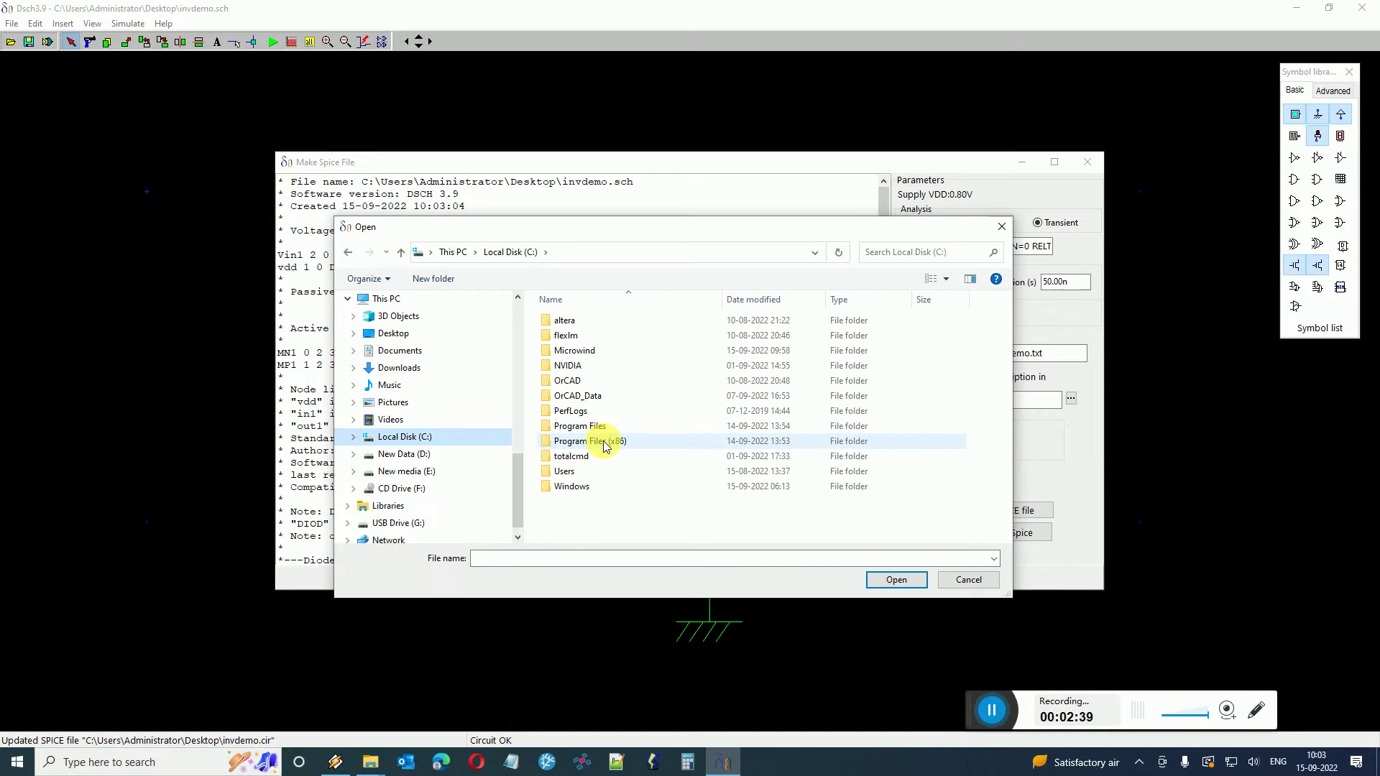
double_click(613, 441)
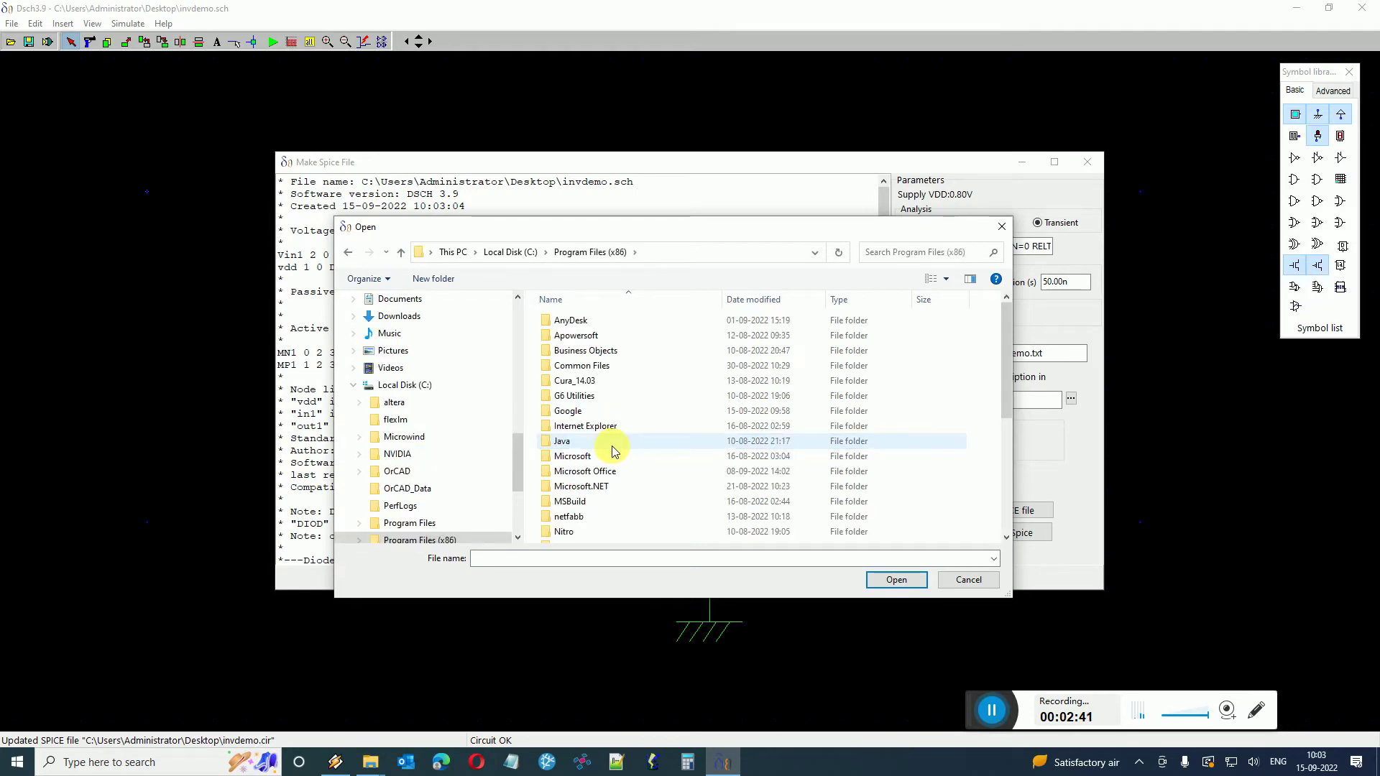
scroll(613, 451, "down", 5)
double_click(574, 384)
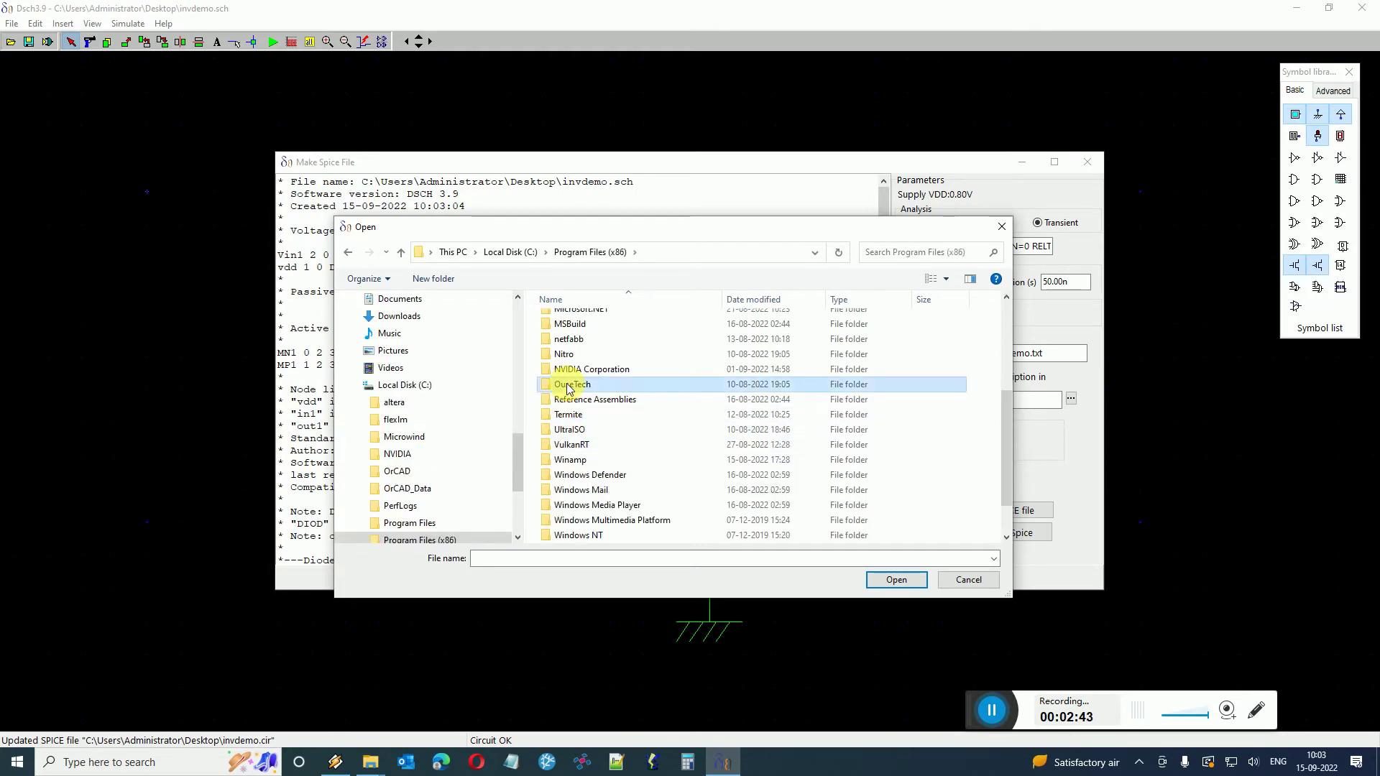
double_click(571, 321)
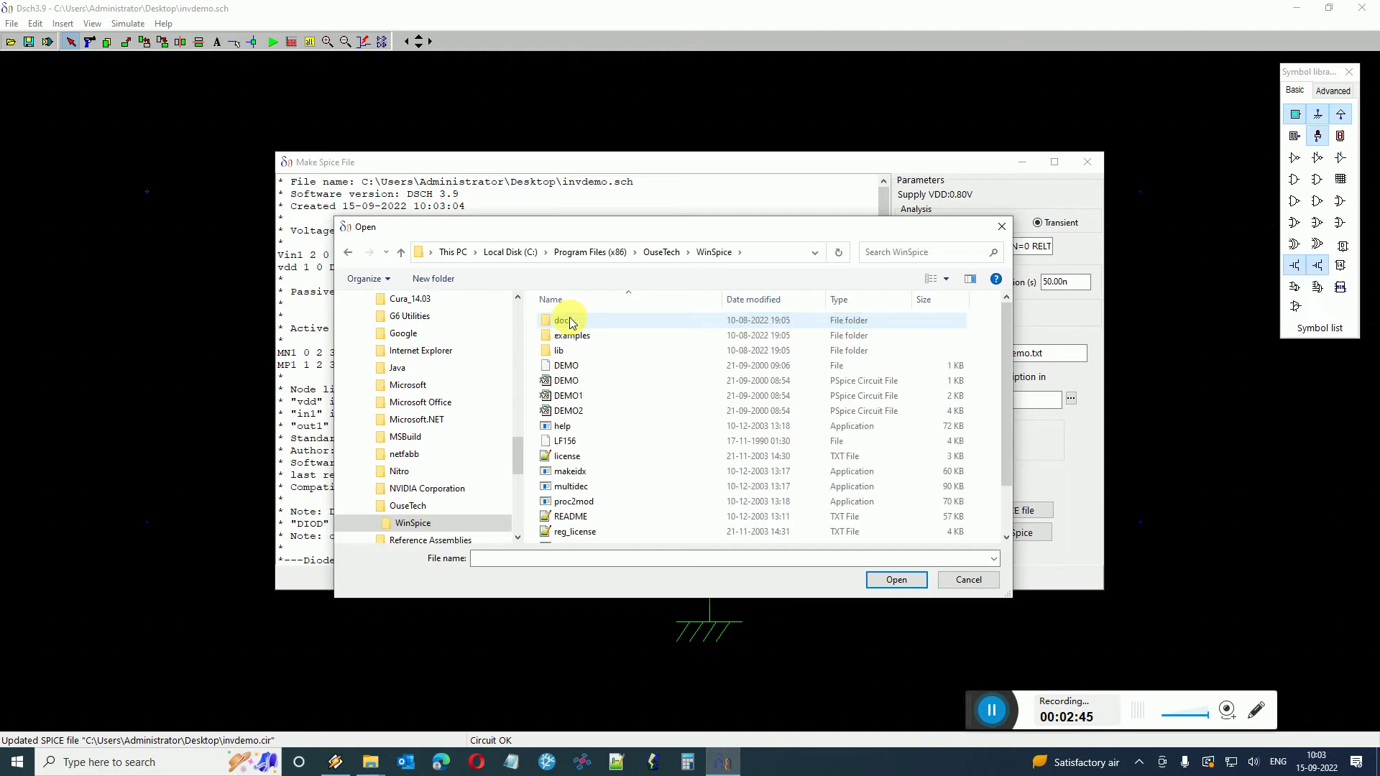
scroll(588, 404, "down", 1)
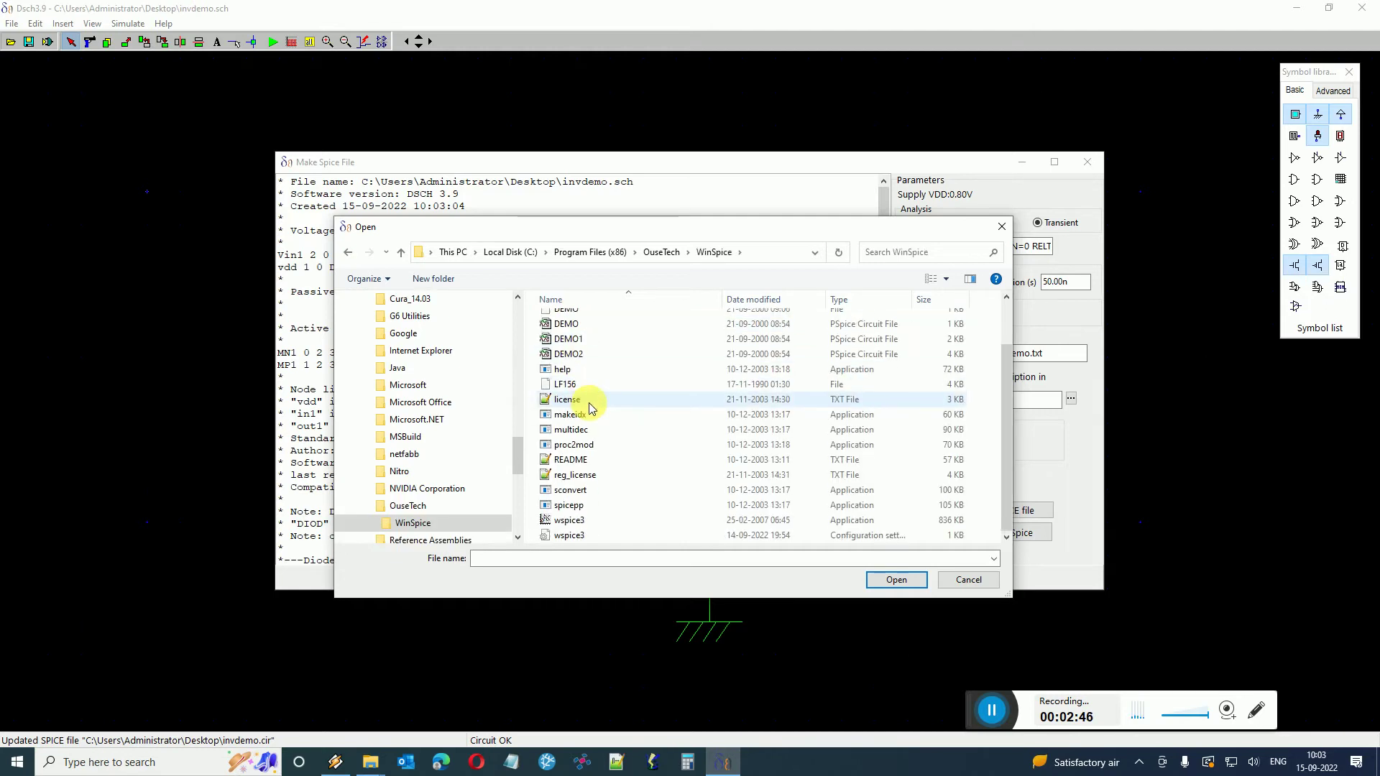
left_click(585, 523)
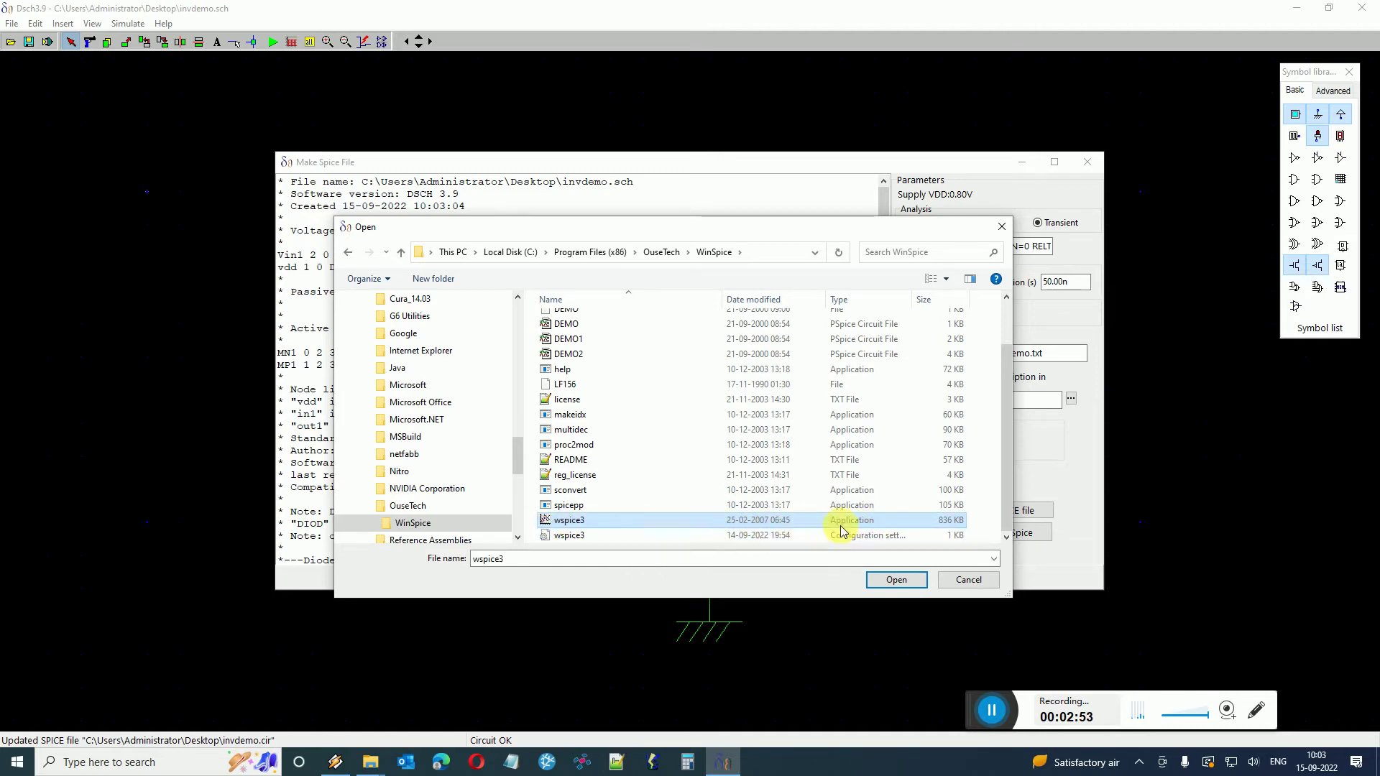
Set wspice3 as the simulator, run invdemo, and close WinSpice after the MP1 channel-length error.
left_click(897, 580)
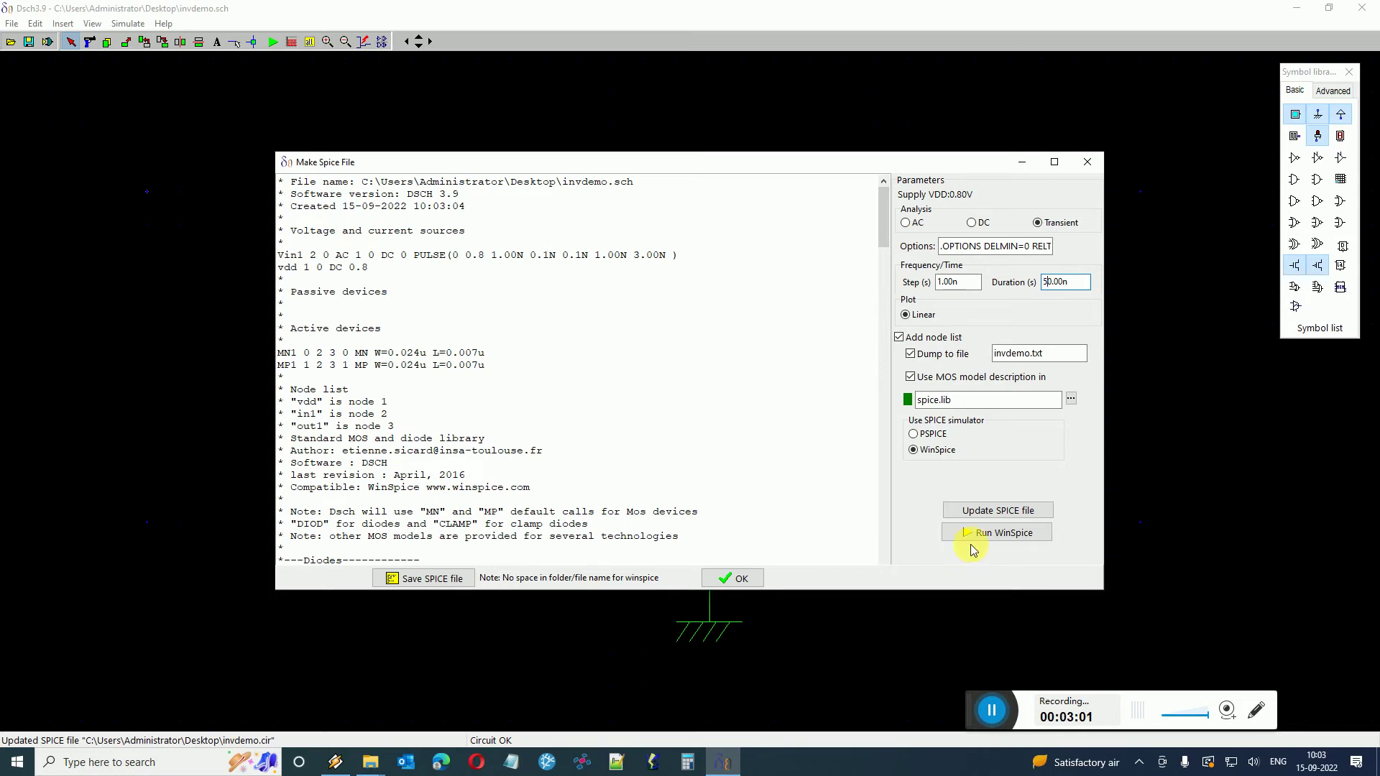
left_click(1004, 535)
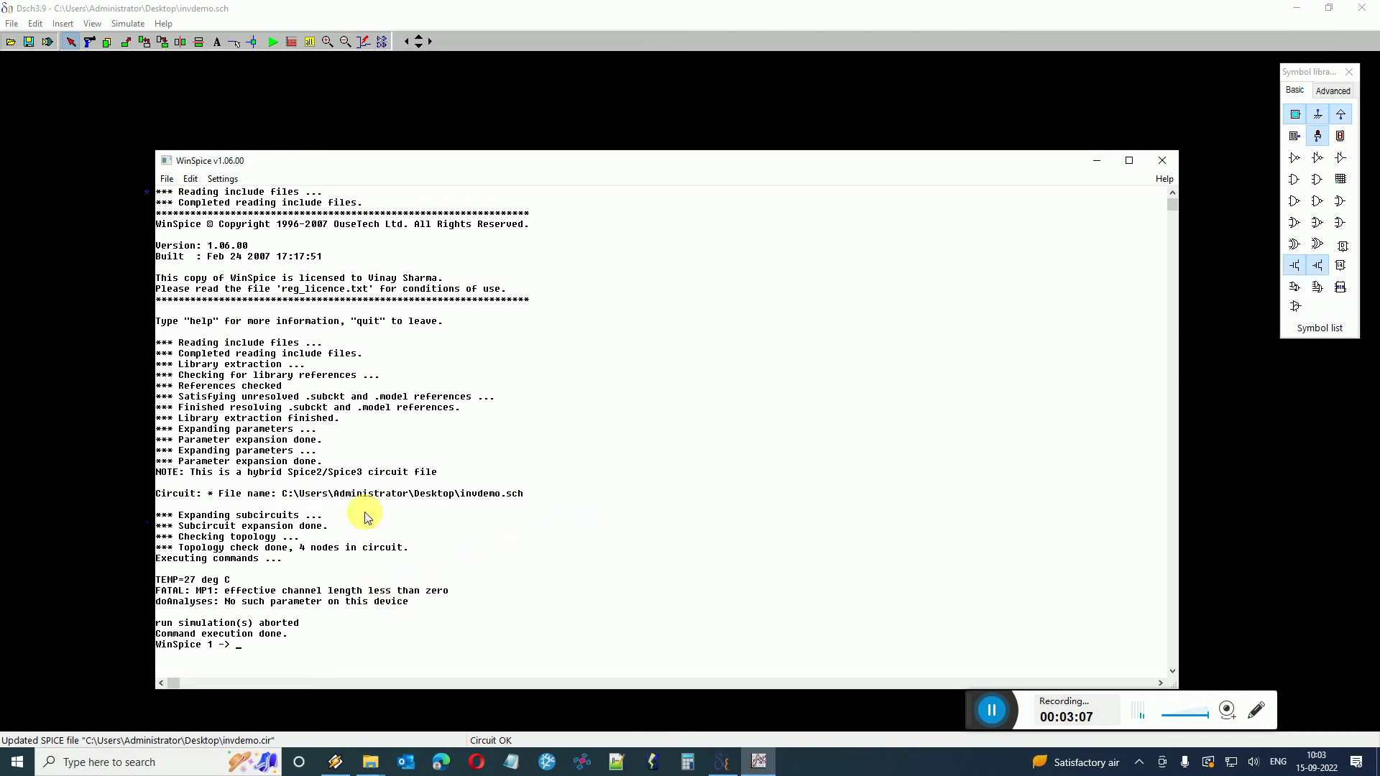
left_click(1164, 162)
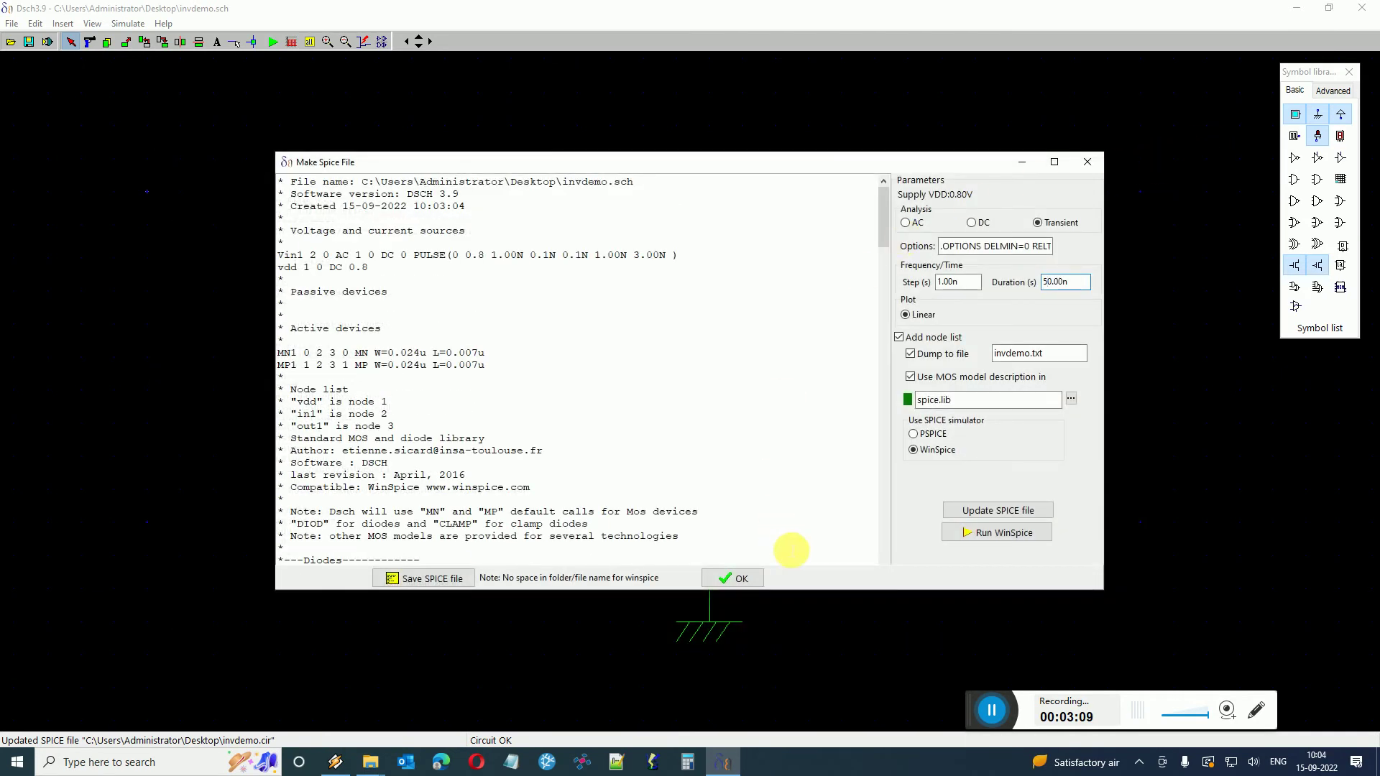
Close the SPICE dialog and resize the PMOS to 1u width and 0.12u channel length.
left_click(734, 580)
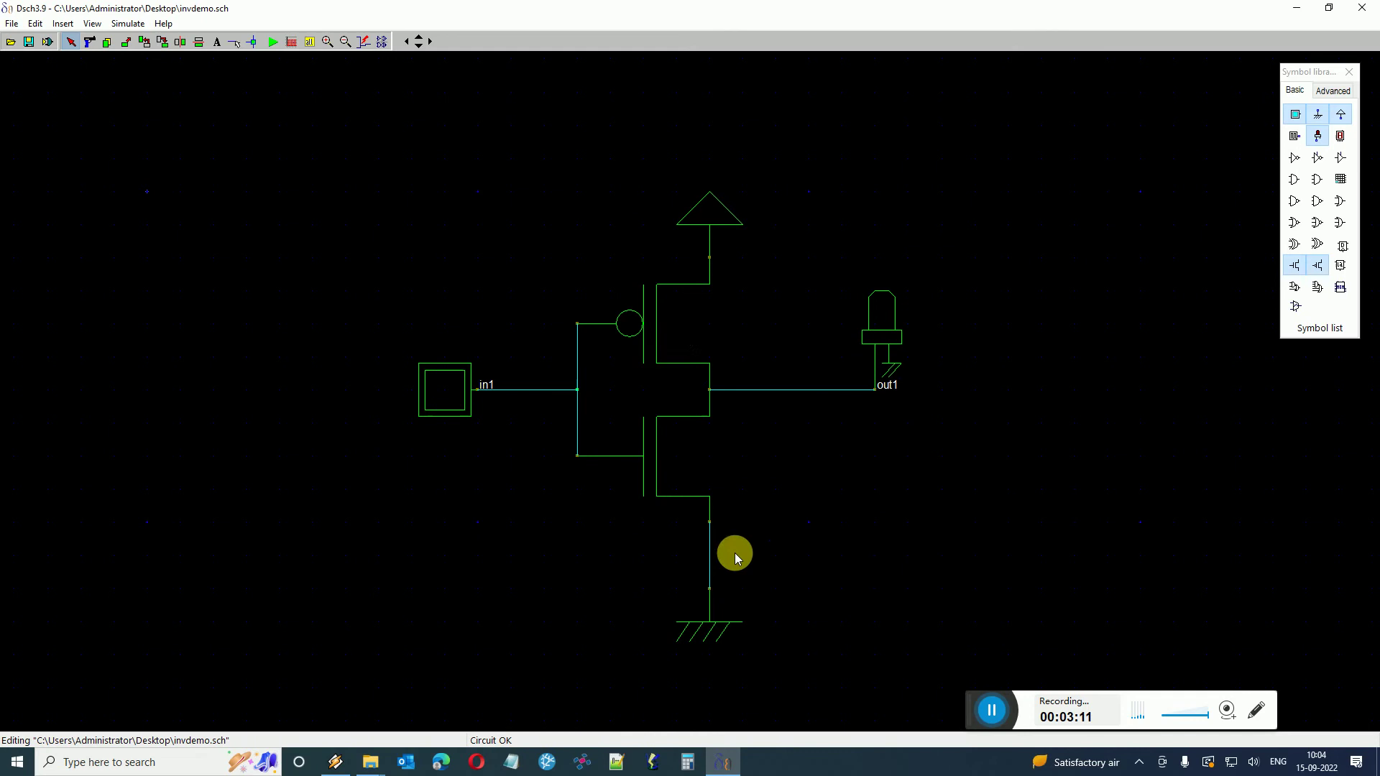
double_click(672, 333)
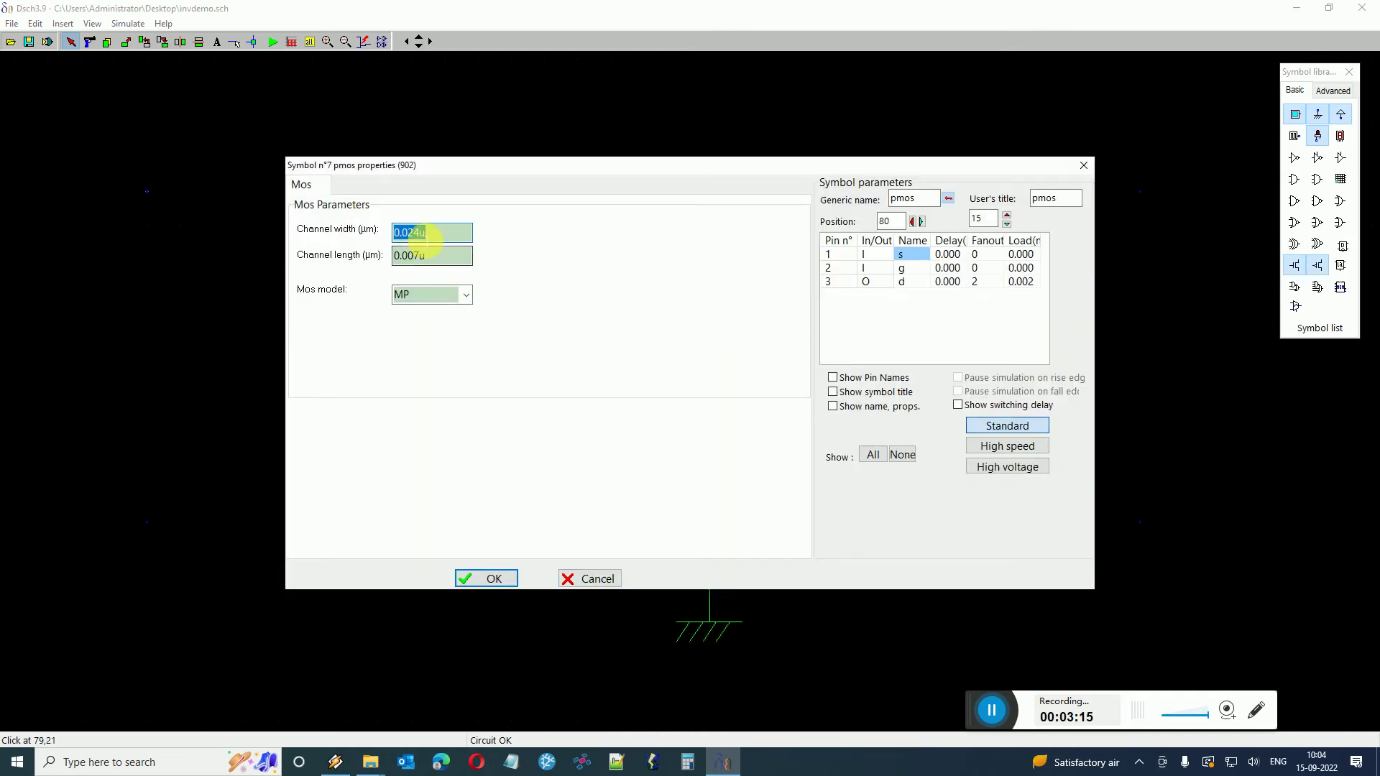
type("1u")
double_click(408, 257)
left_click_drag(407, 258, 402, 256)
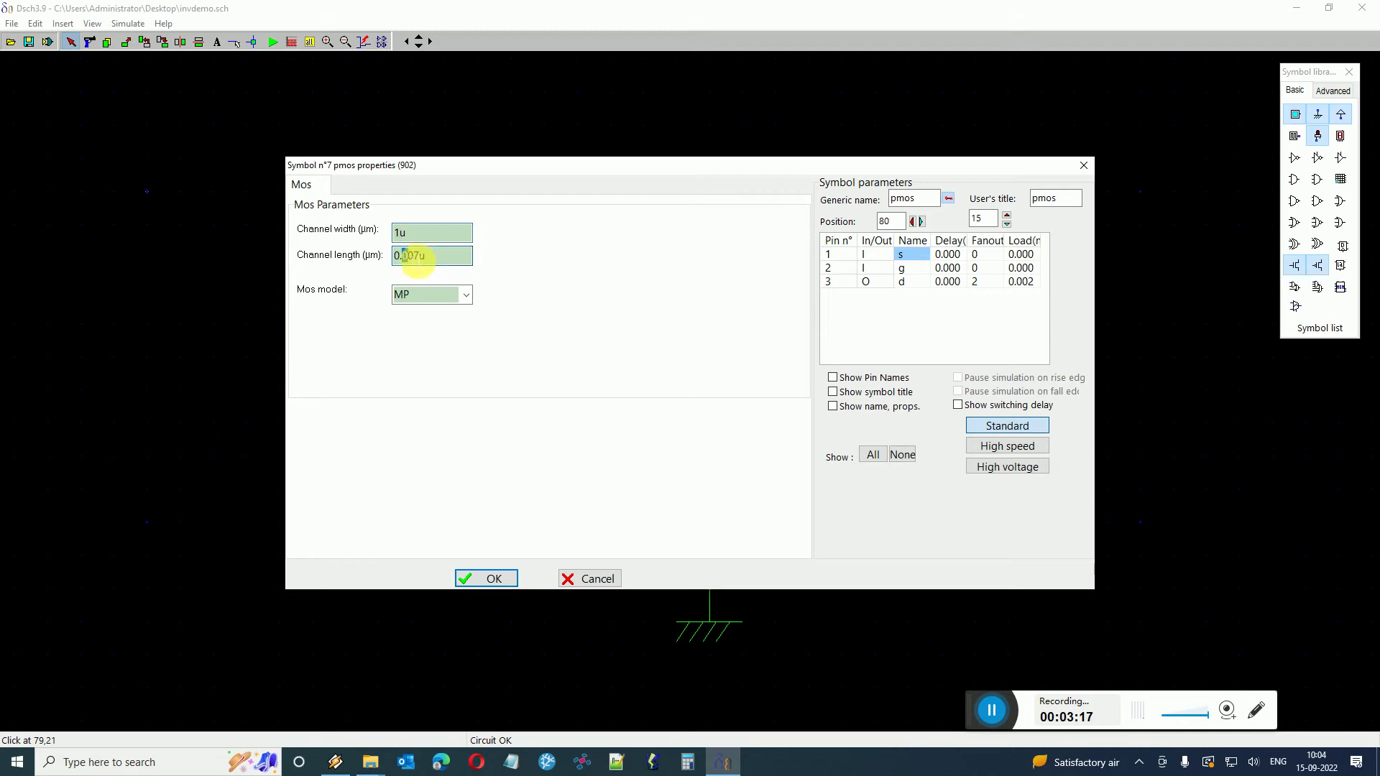
type("12")
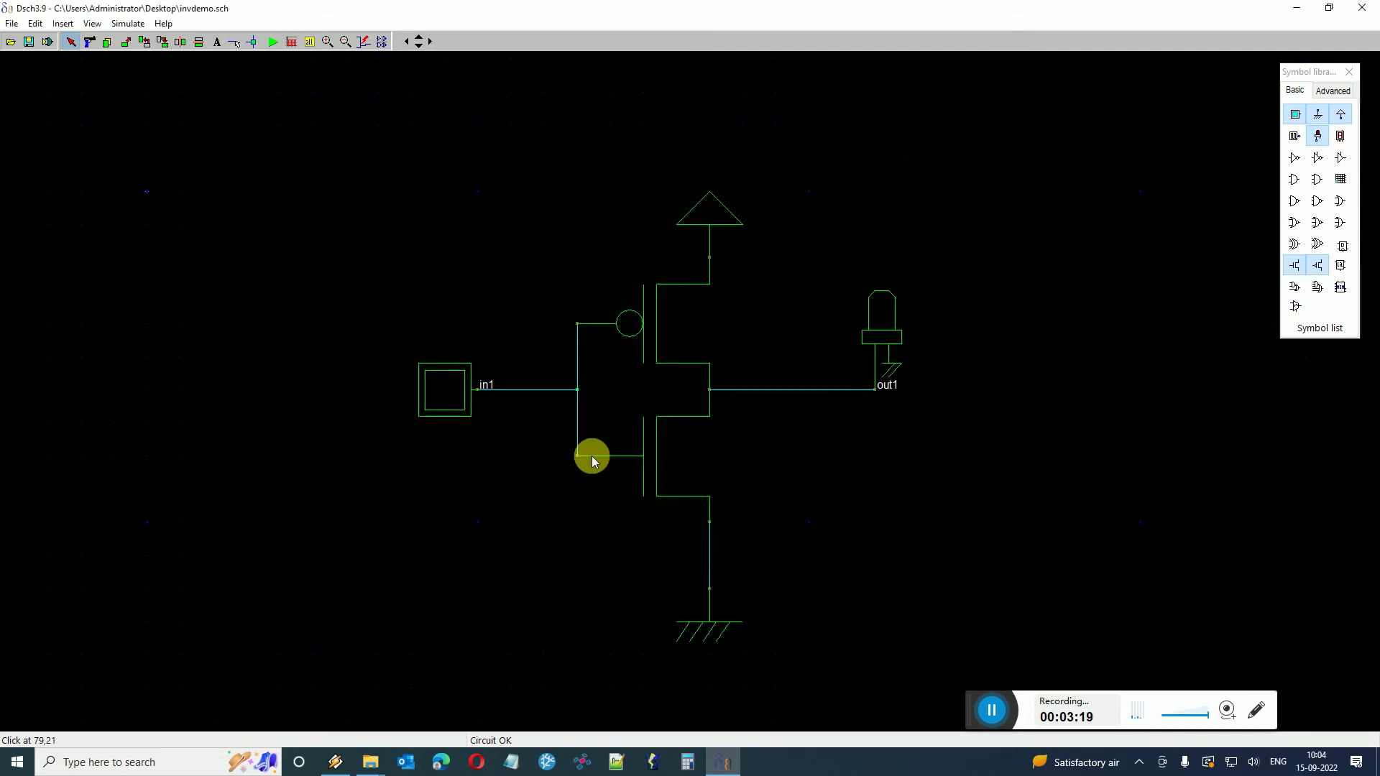
Give the NMOS a 1u channel width and 0.12u channel length.
double_click(654, 439)
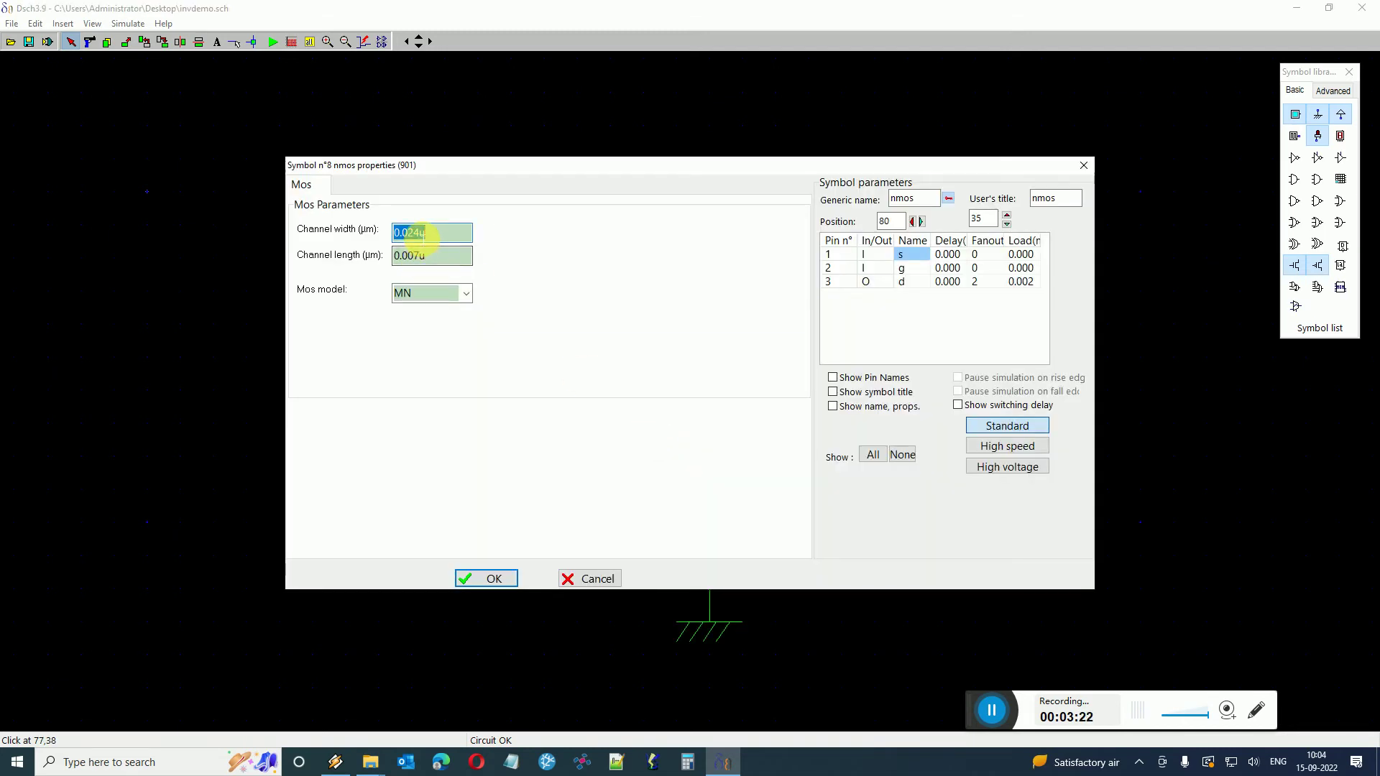
left_click_drag(423, 237, 360, 232)
type("1u")
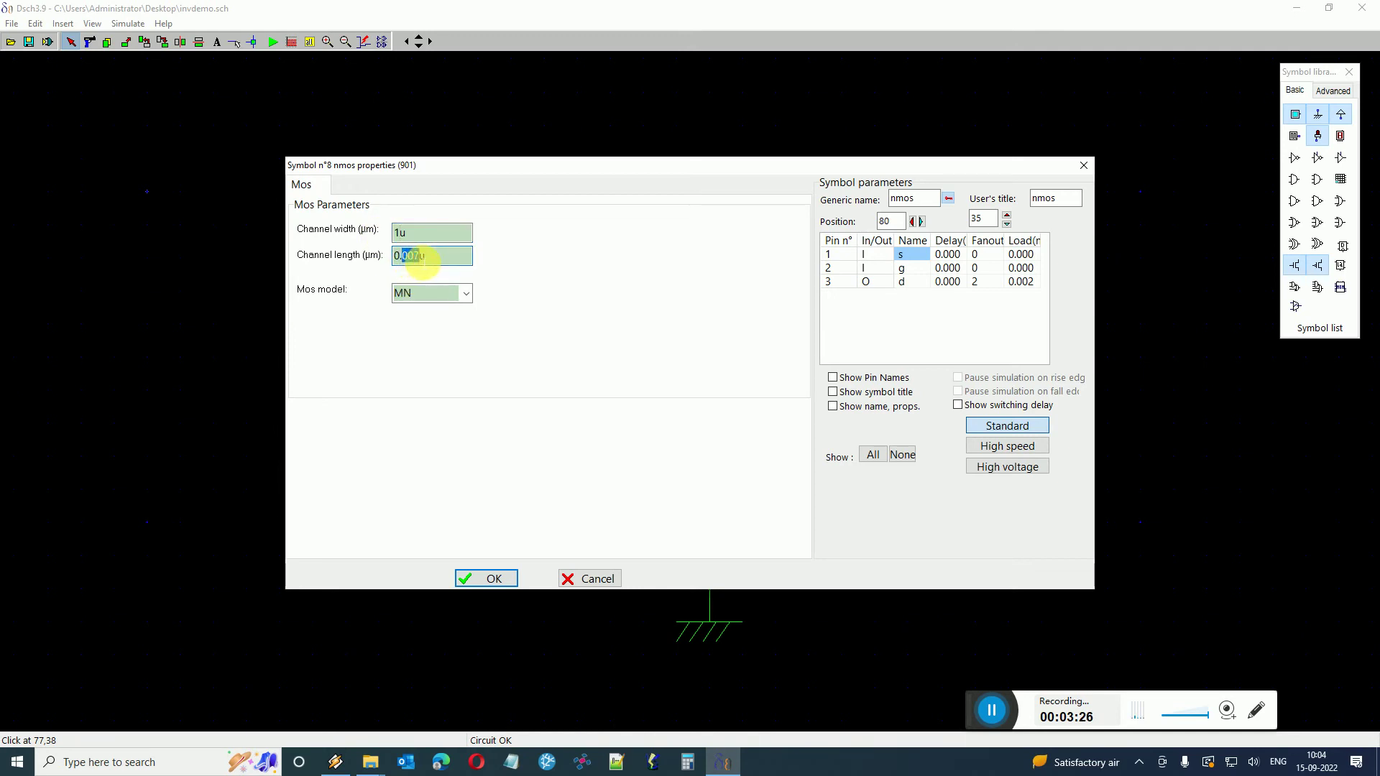
type("12")
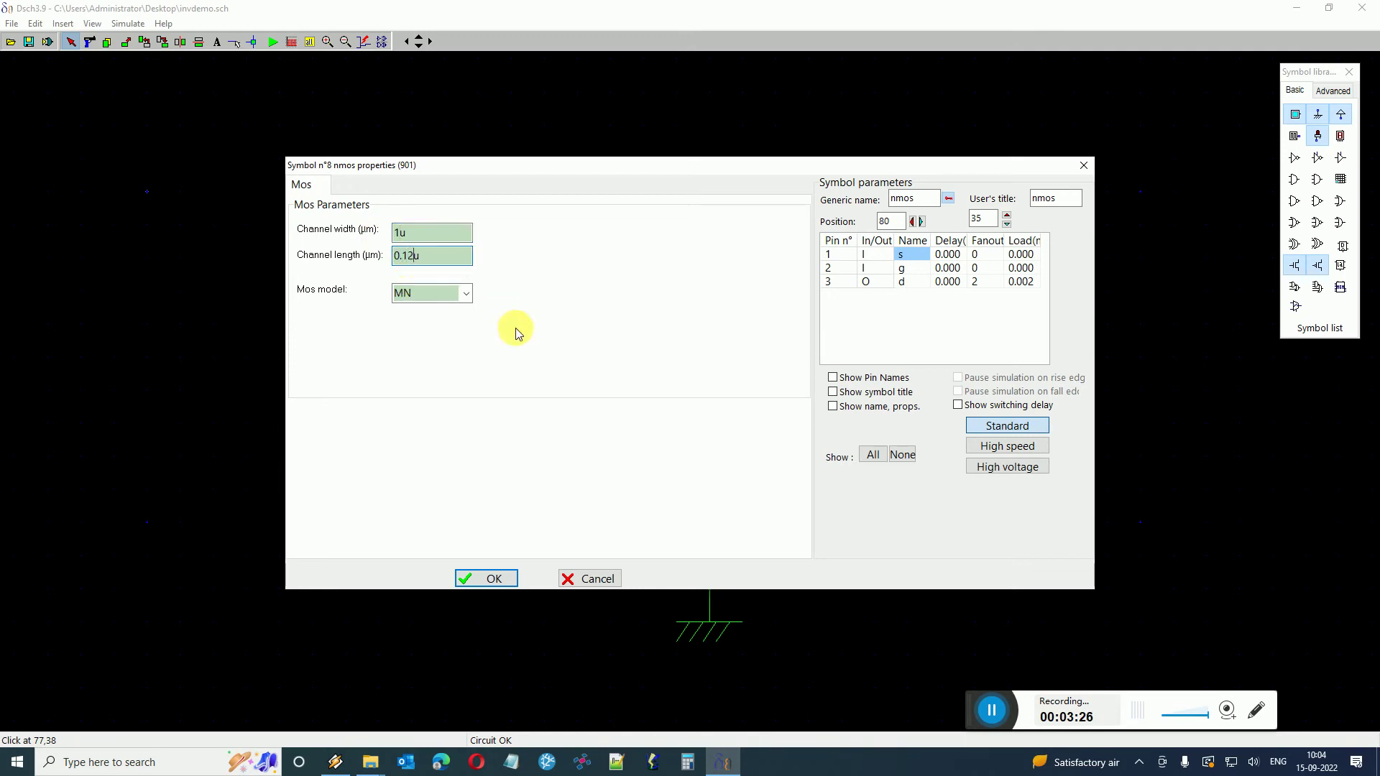
left_click(496, 579)
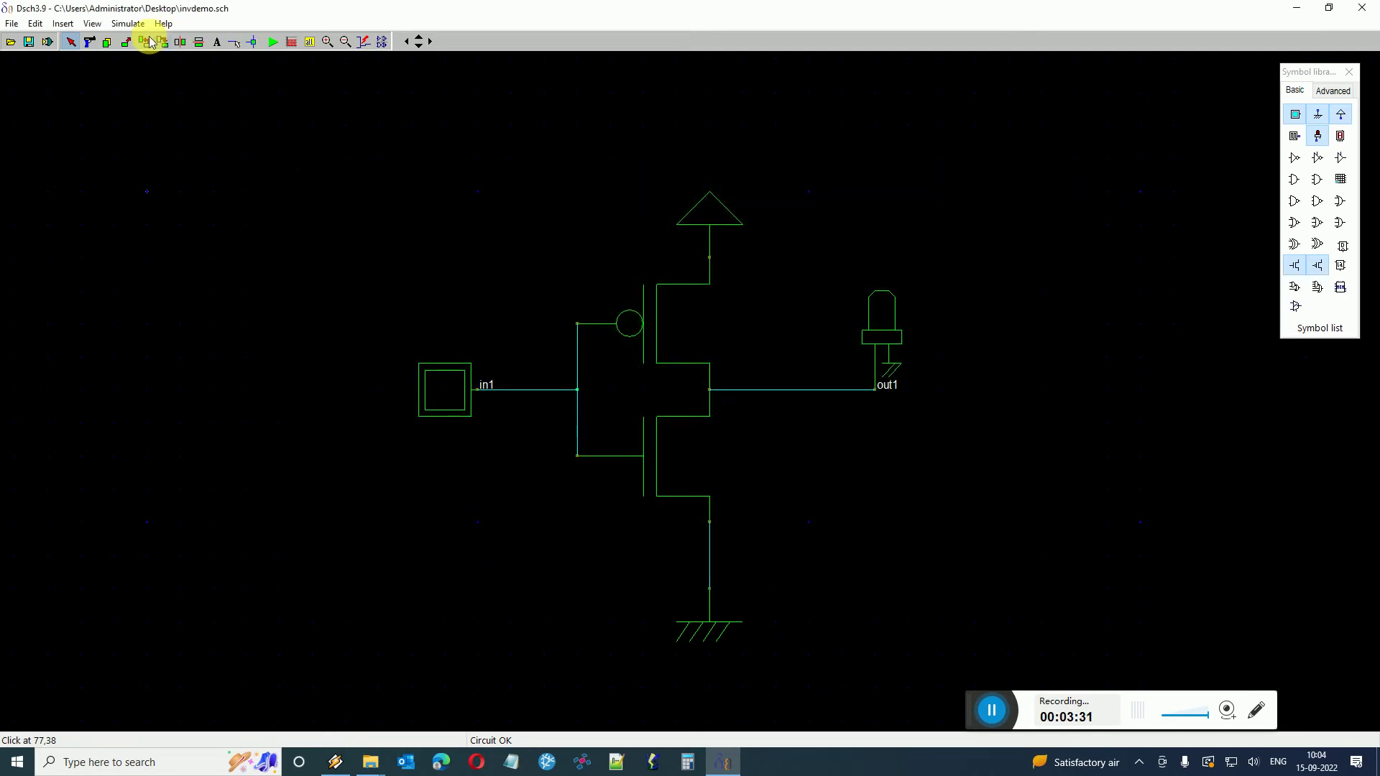
Regenerate the SPICE netlist and run the transient simulation in WinSpice.
left_click(11, 23)
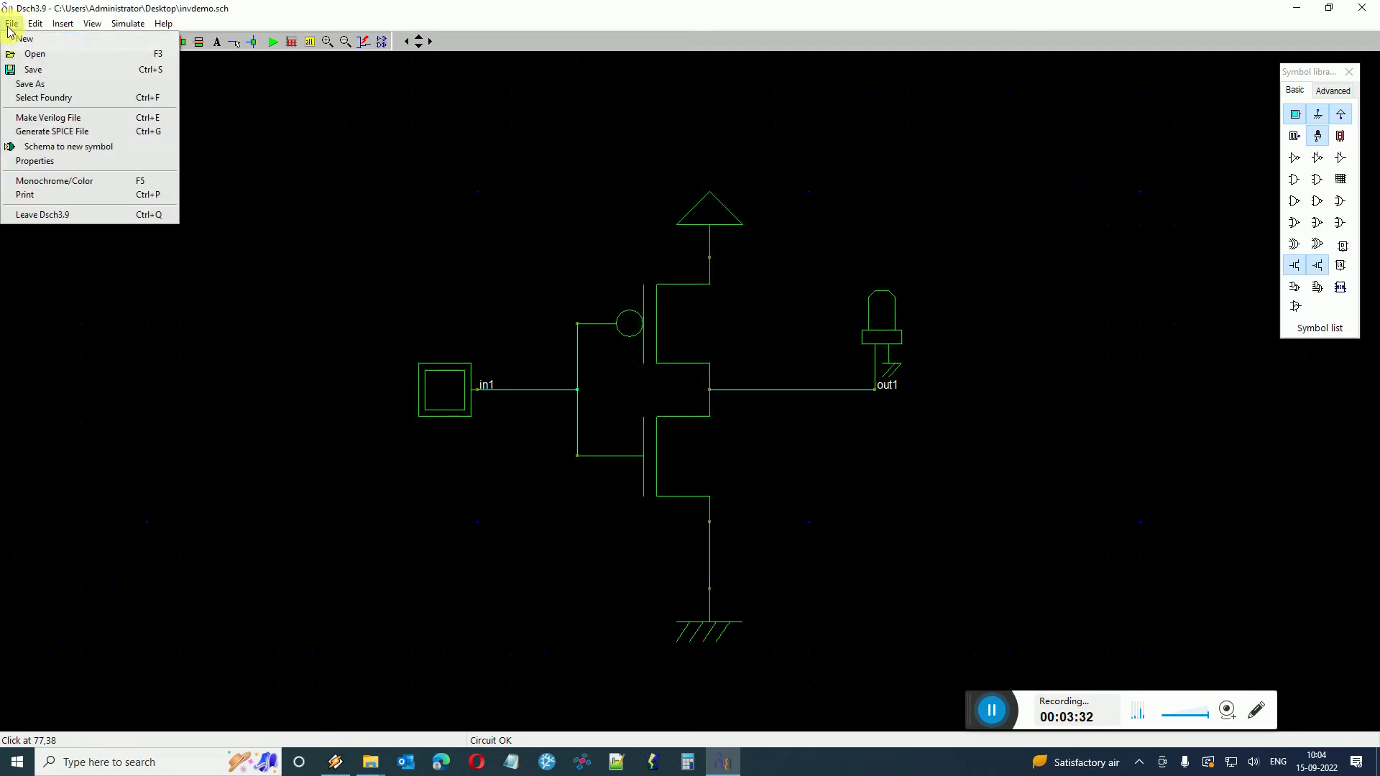
left_click(81, 135)
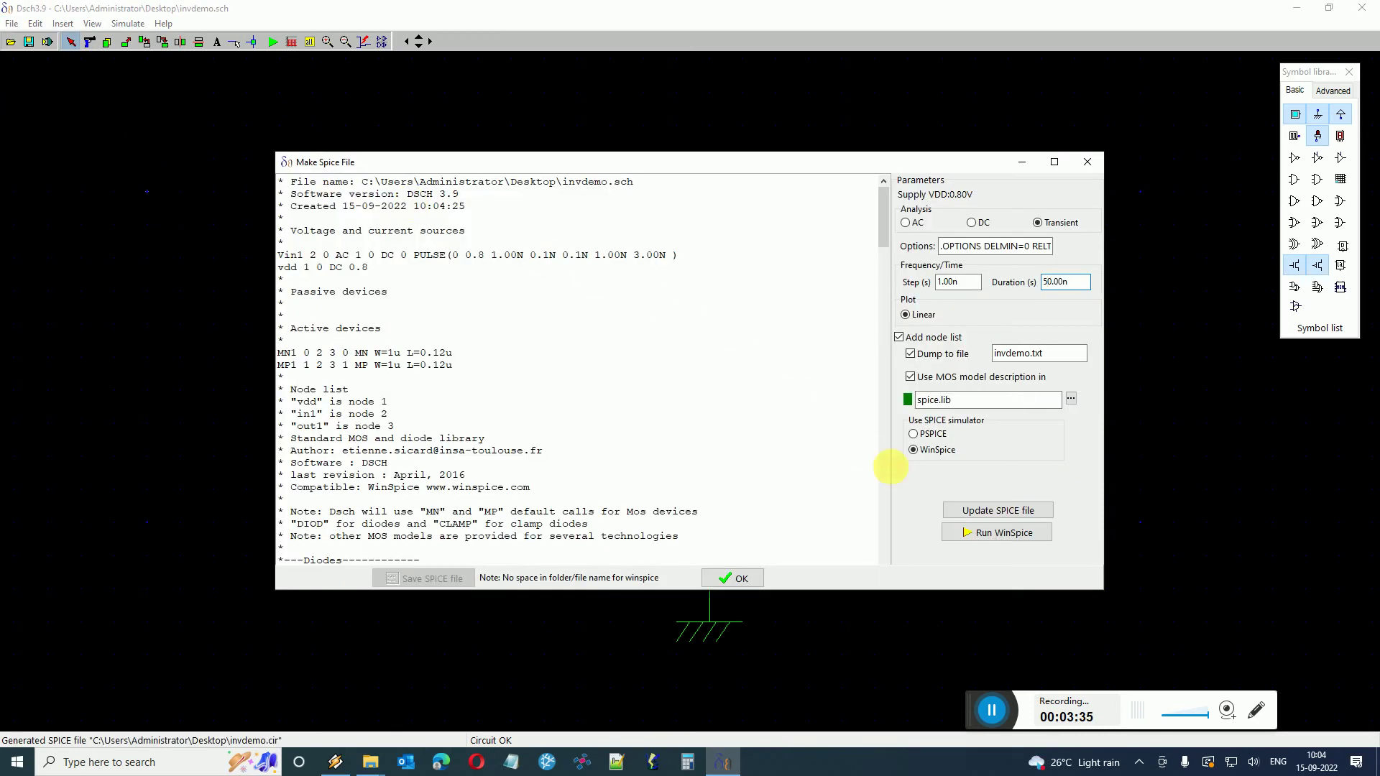
left_click(987, 536)
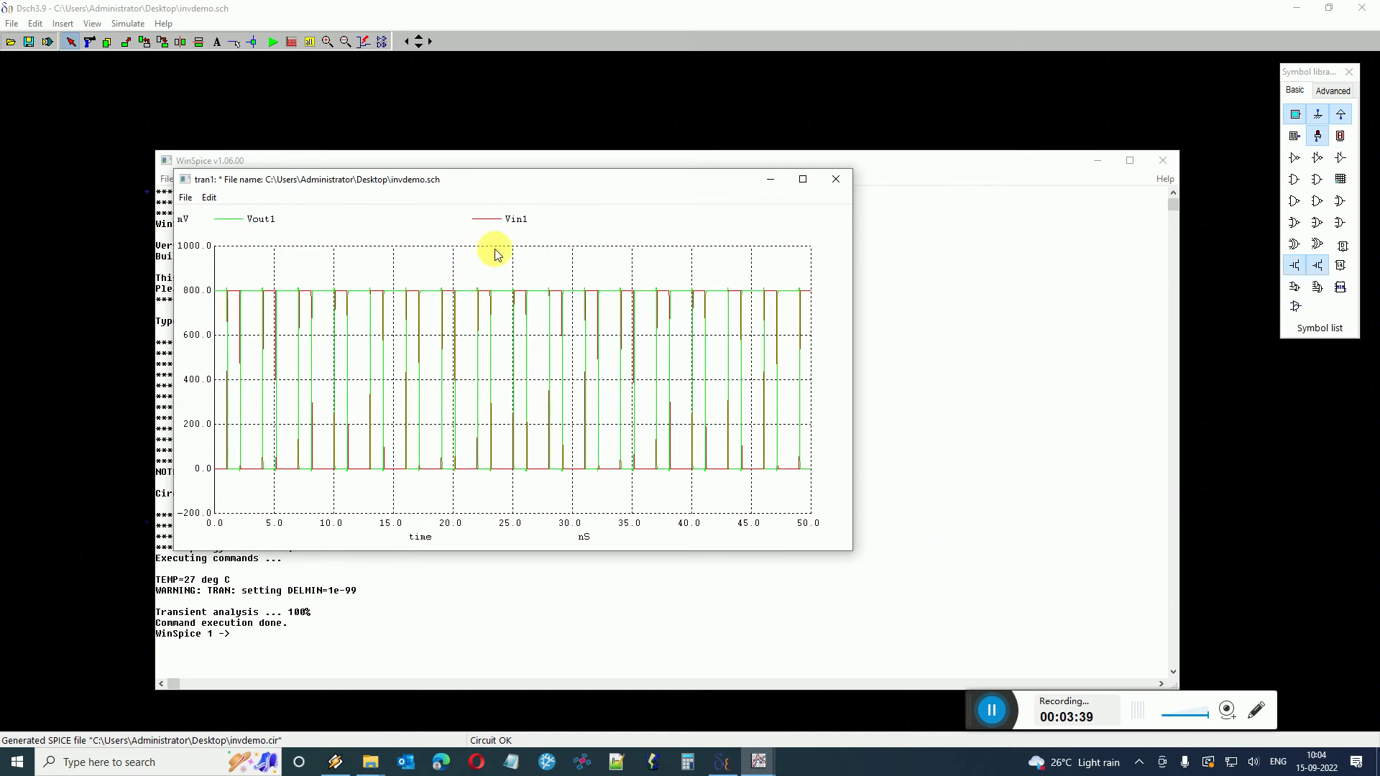
Zoom the Vin1/Vout1 waveforms down to a single pulse near 27–35 nS, then close the zoomed plots.
left_click_drag(525, 185, 651, 183)
left_click_drag(607, 338, 771, 527)
left_click_drag(404, 36, 745, 233)
left_click_drag(685, 307, 909, 525)
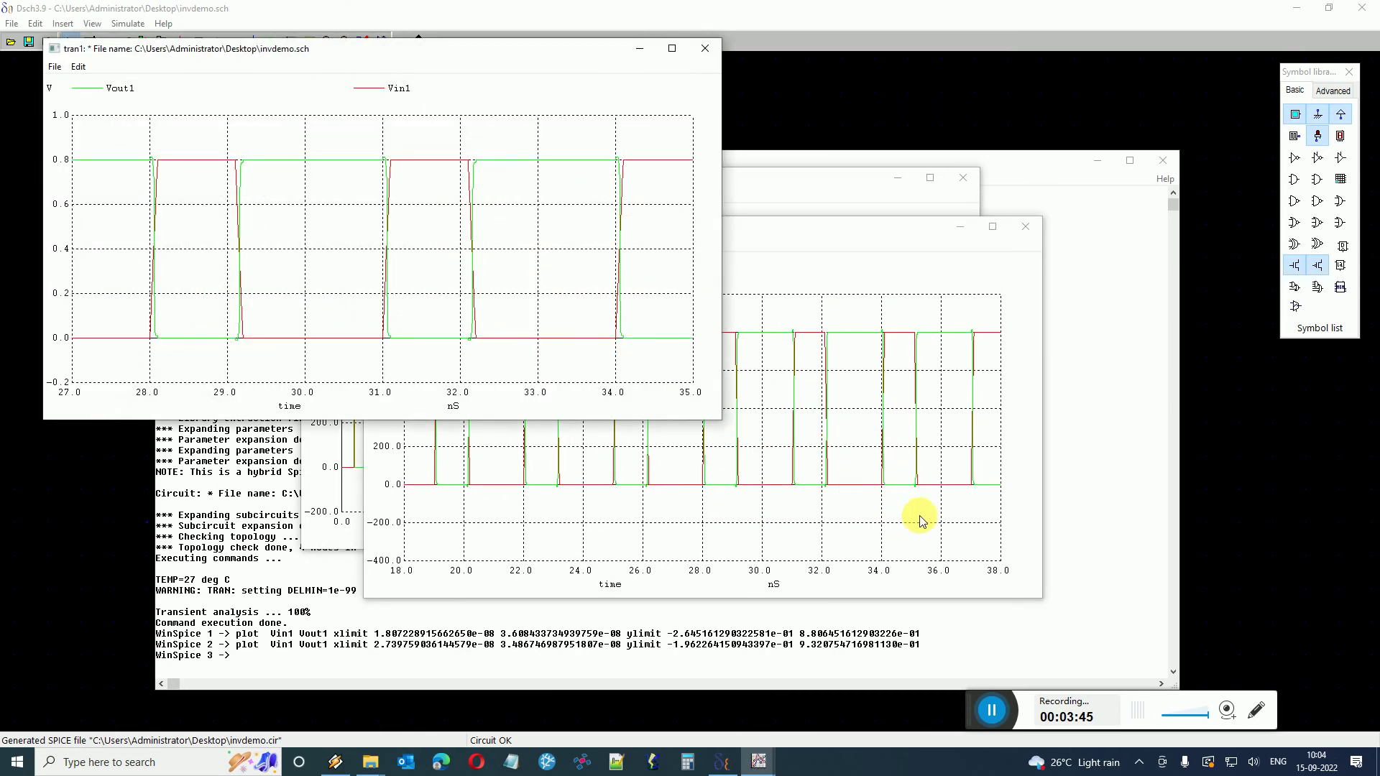
left_click_drag(530, 50, 822, 220)
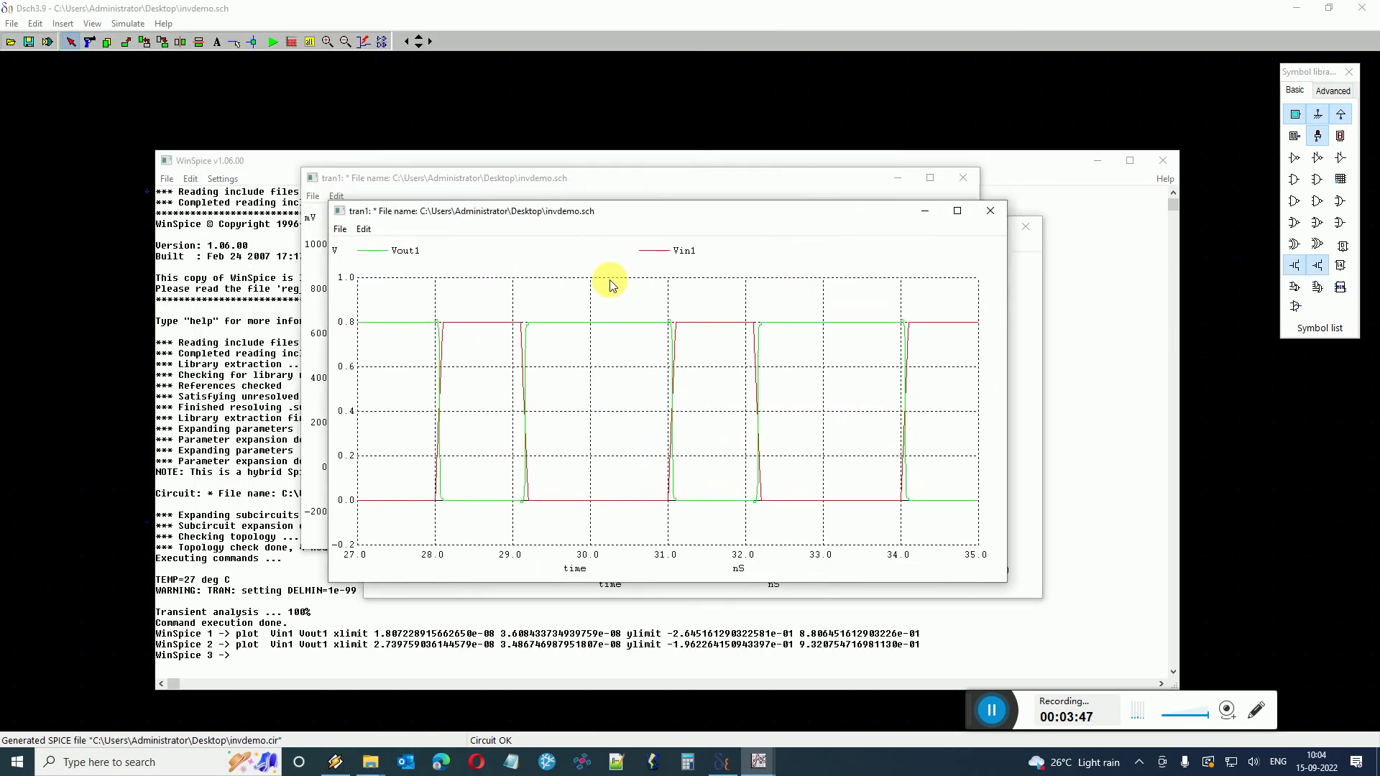
left_click_drag(611, 281, 842, 524)
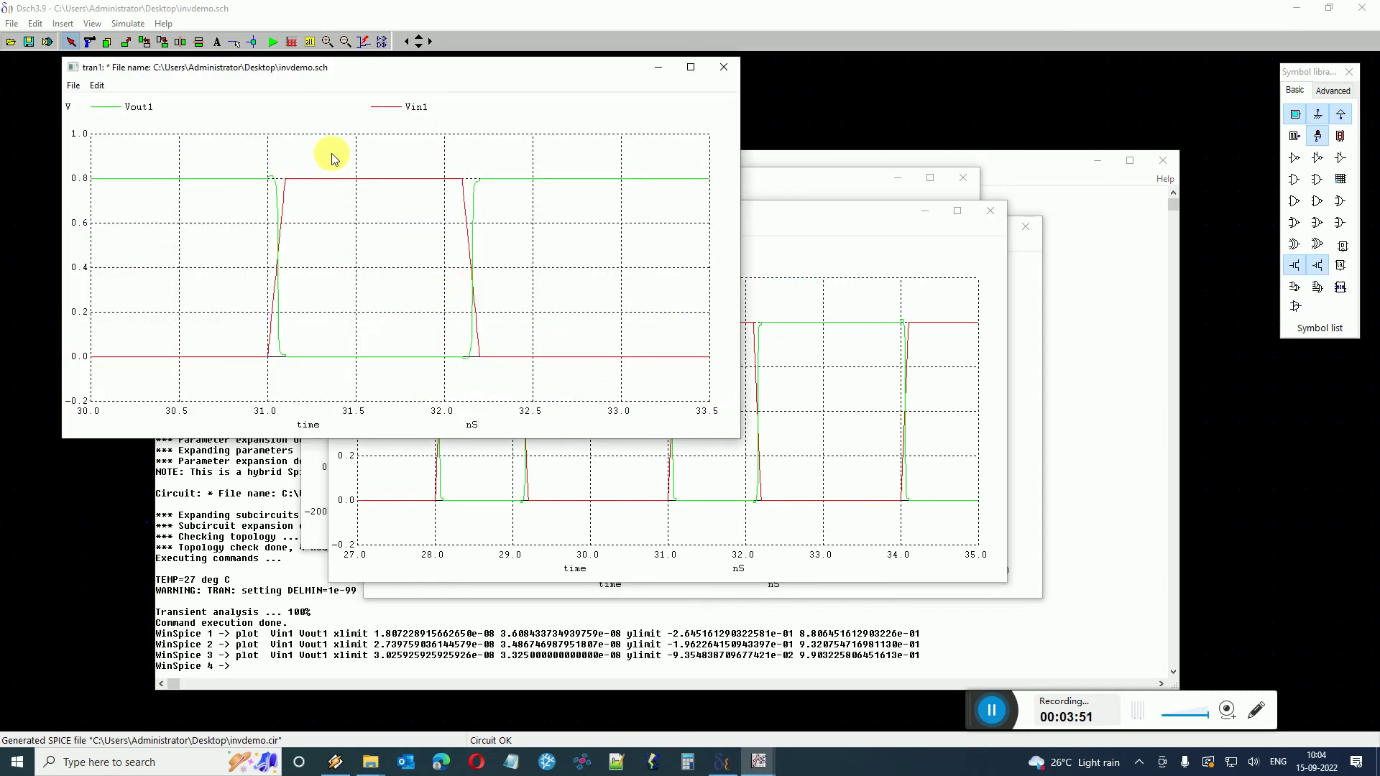
left_click(725, 68)
left_click(990, 211)
Close both waveform plots, quit WinSpice and dismiss the SPICE netlist dialog.
left_click(1026, 229)
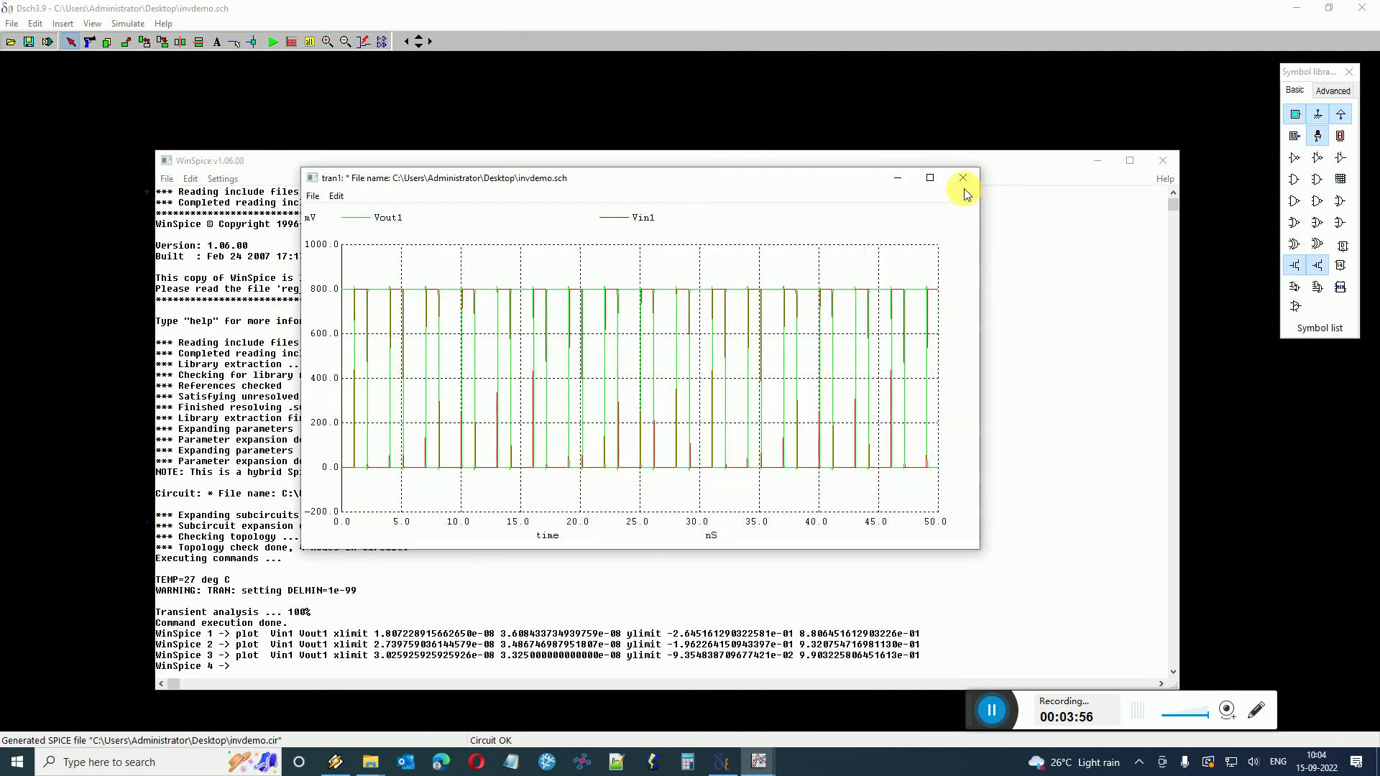
left_click(963, 178)
left_click(1163, 159)
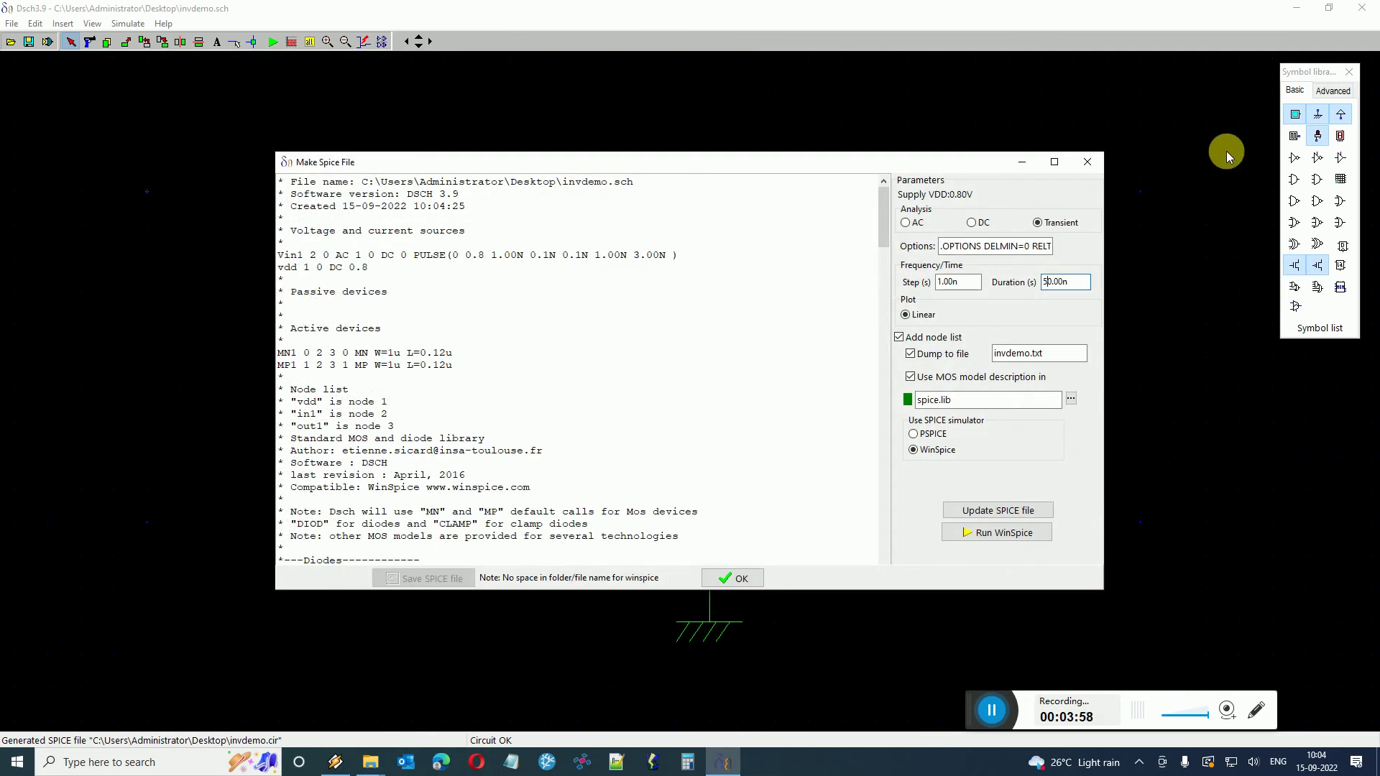
left_click(1087, 162)
Place an Advanced-library capacitor on the out1 node and wire its bottom to the ground line.
left_click(1332, 90)
left_click(1319, 121)
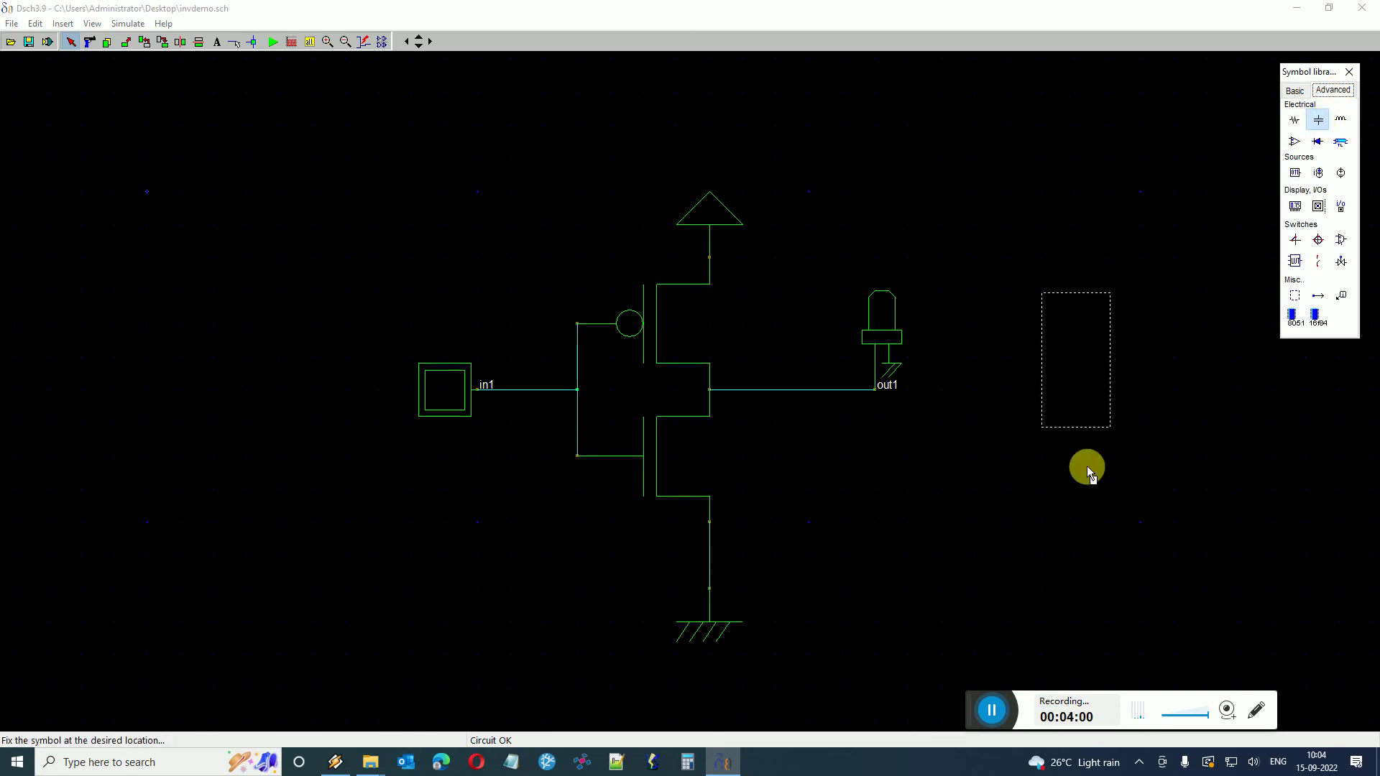
left_click(907, 536)
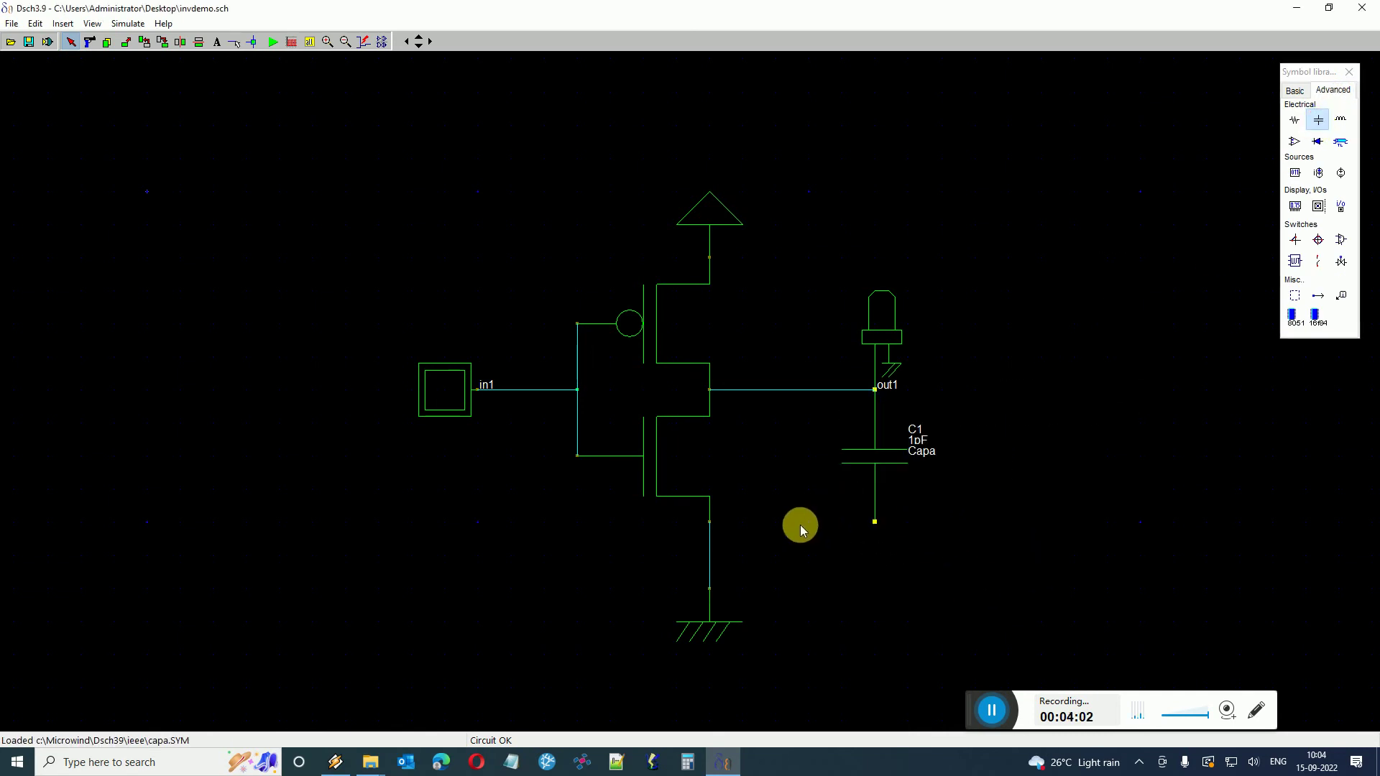
key("l")
left_click_drag(874, 520, 710, 521)
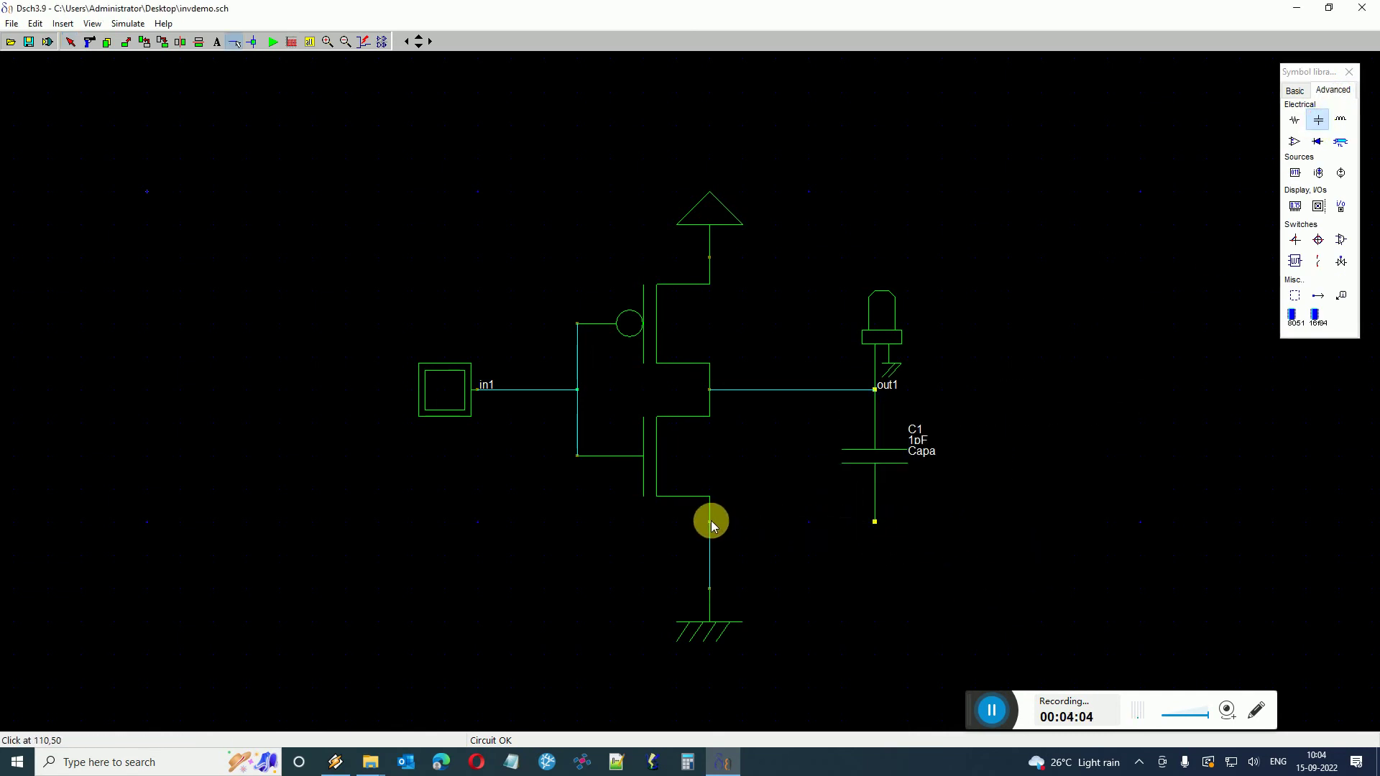
Set the capacitor C1's value to 0.4pF.
double_click(877, 460)
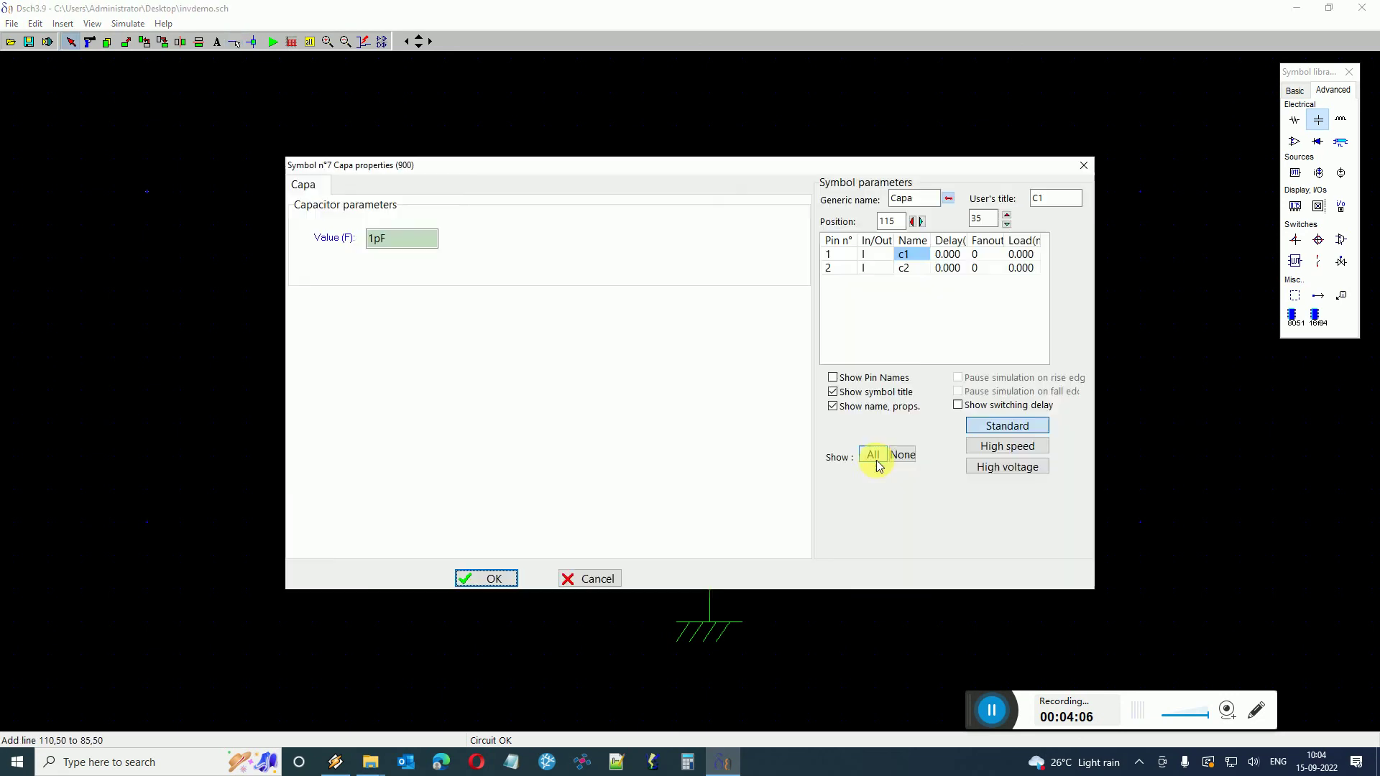
double_click(376, 239)
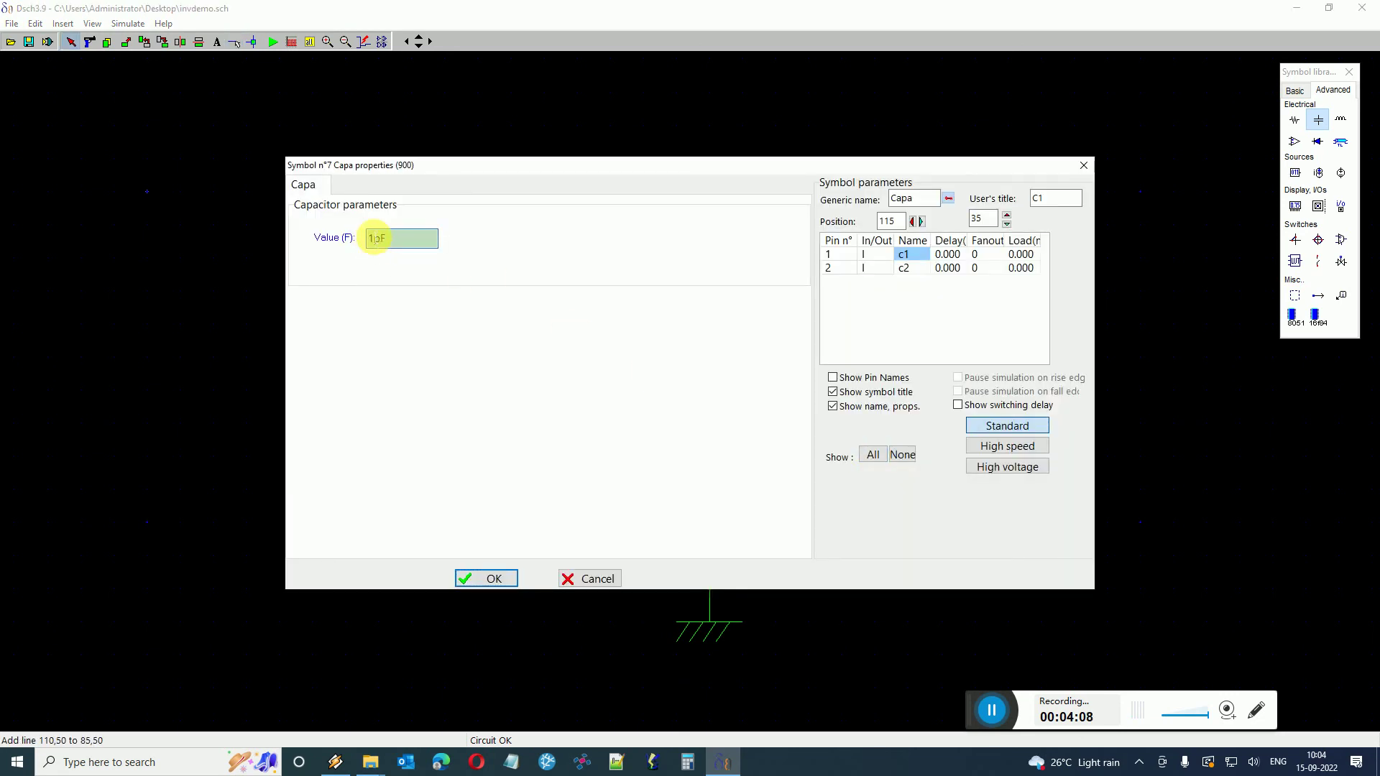
type("0.4")
left_click(496, 581)
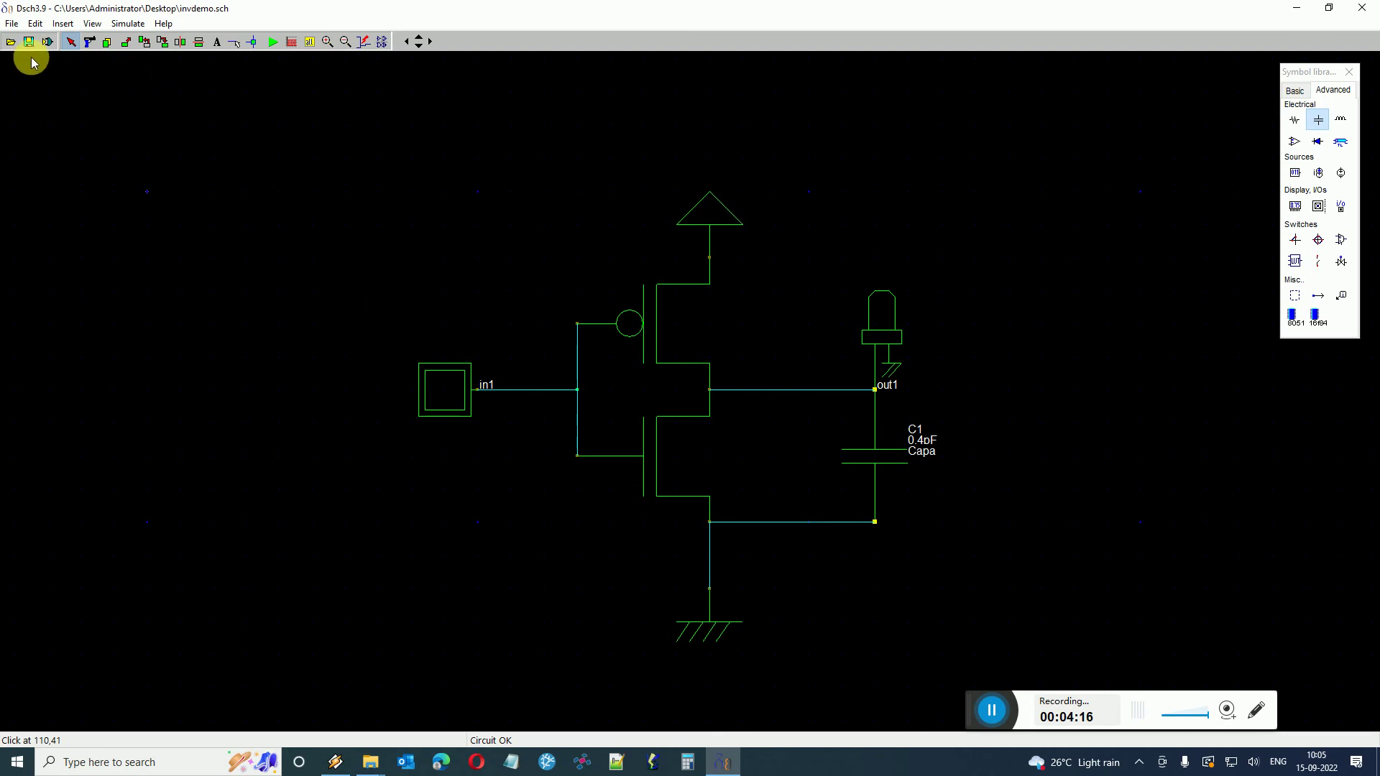
Regenerate the SPICE netlist with the capacitor and simulate the loaded inverter in WinSpice.
left_click(13, 24)
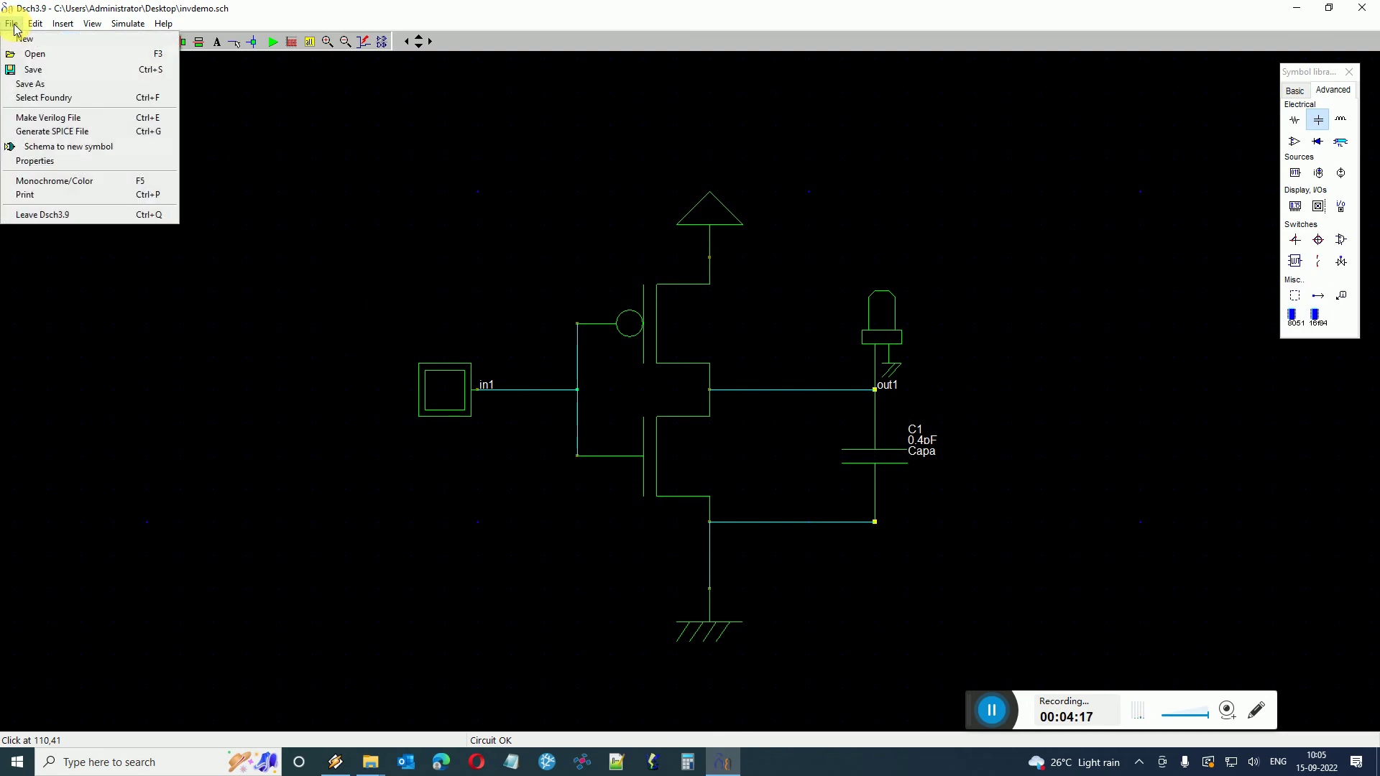
left_click(56, 137)
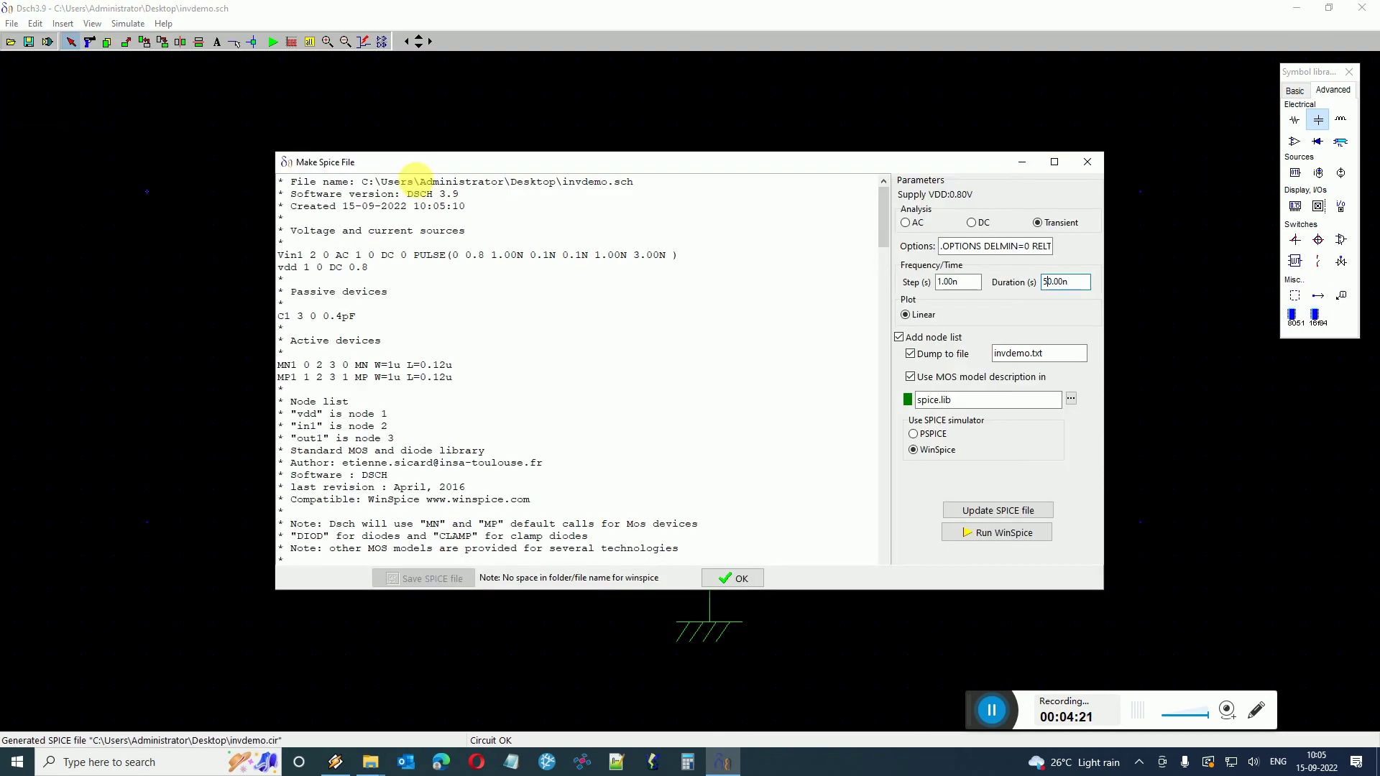
left_click(982, 536)
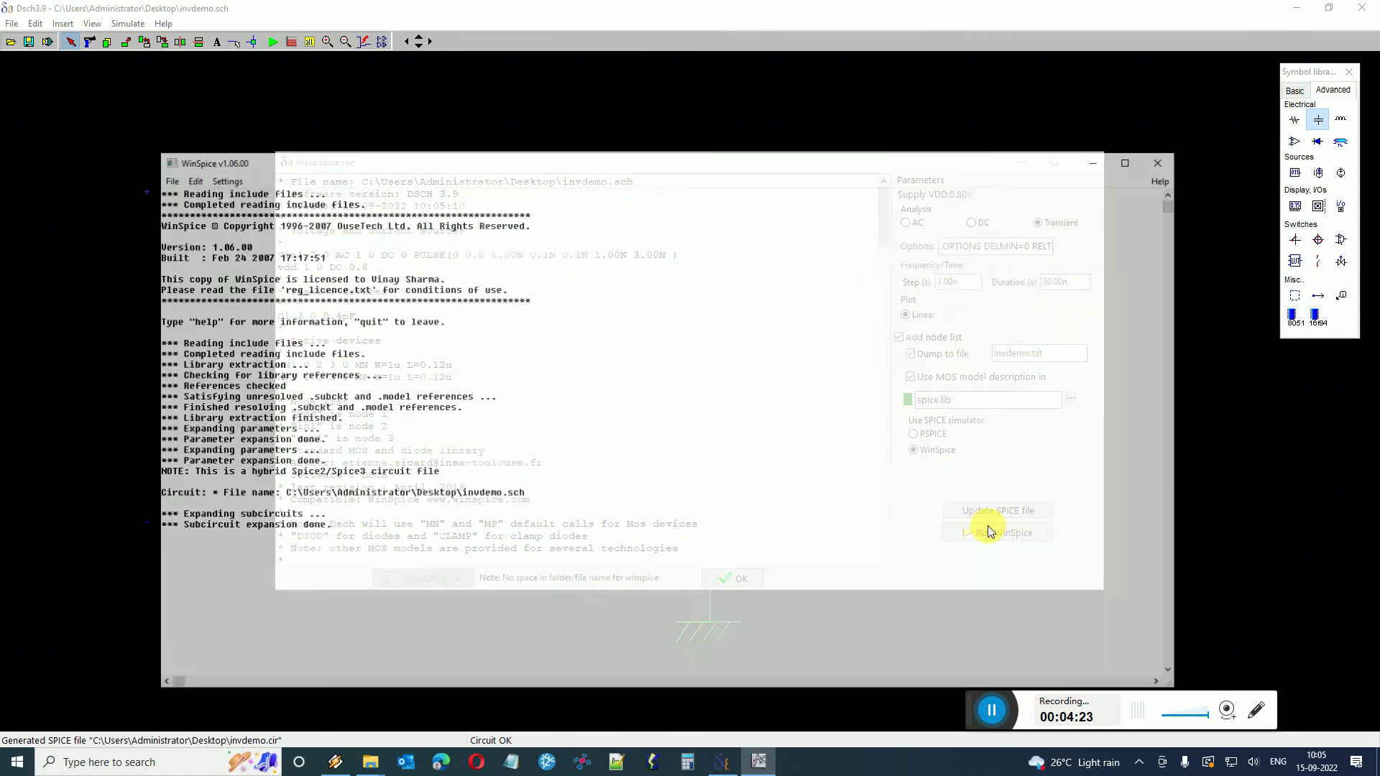
Zoom into the 22–38 nS stretch of the waveforms, then close both plot windows.
left_click_drag(506, 302, 572, 440)
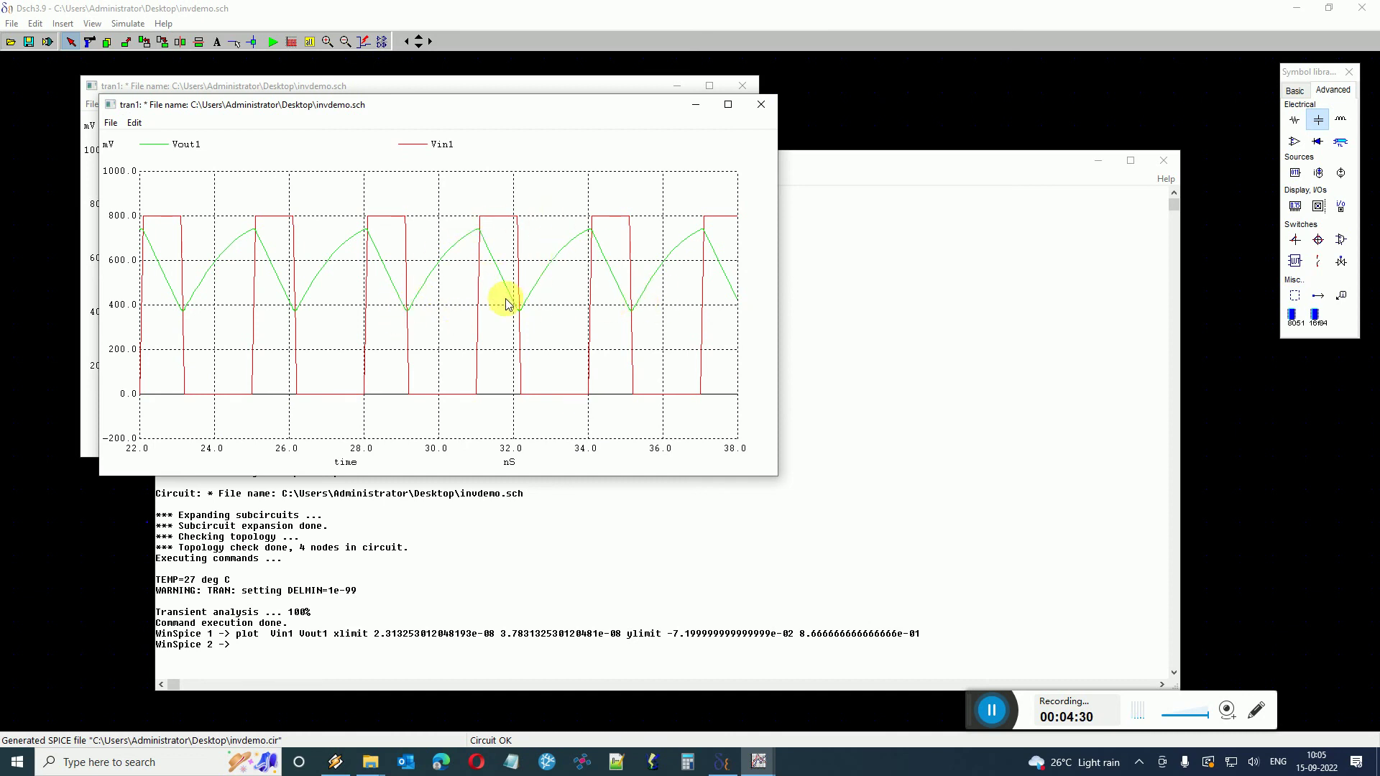
left_click(762, 104)
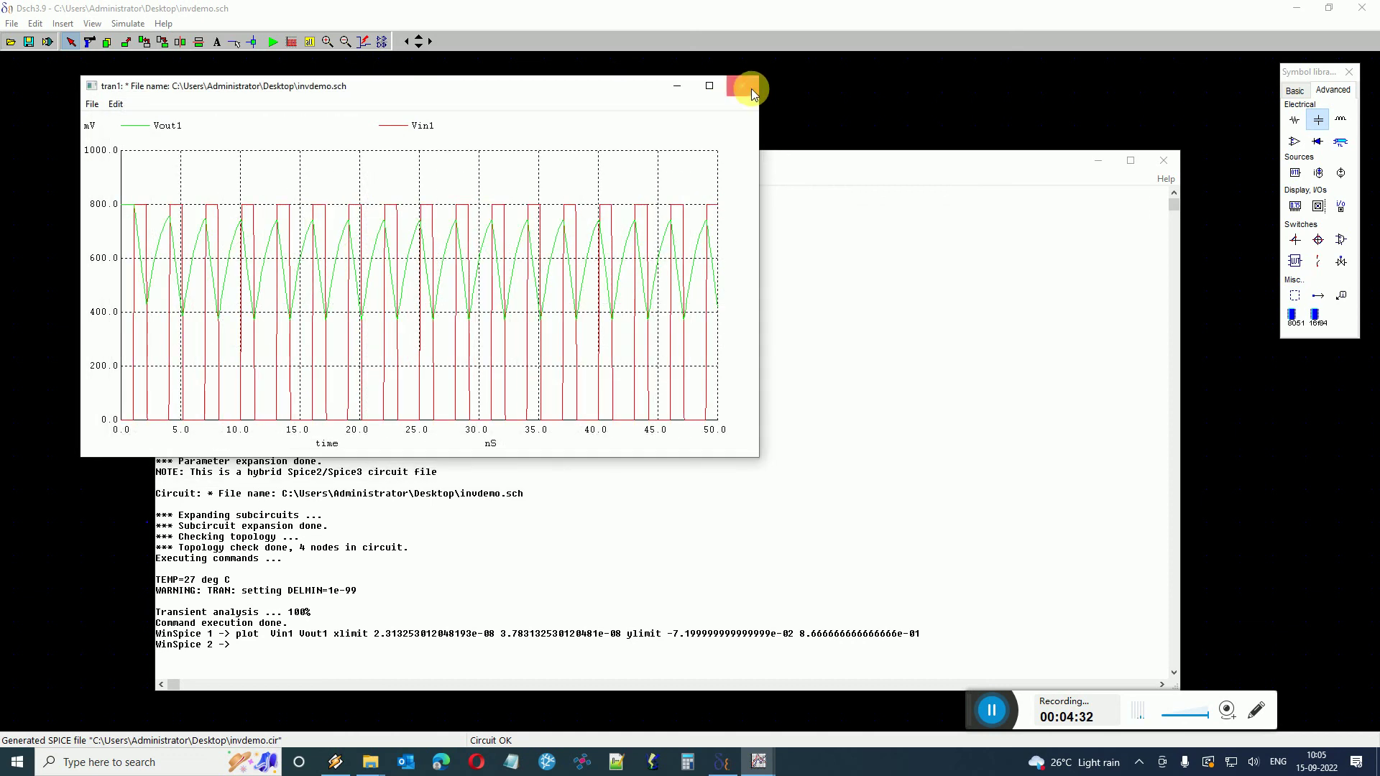
left_click(751, 89)
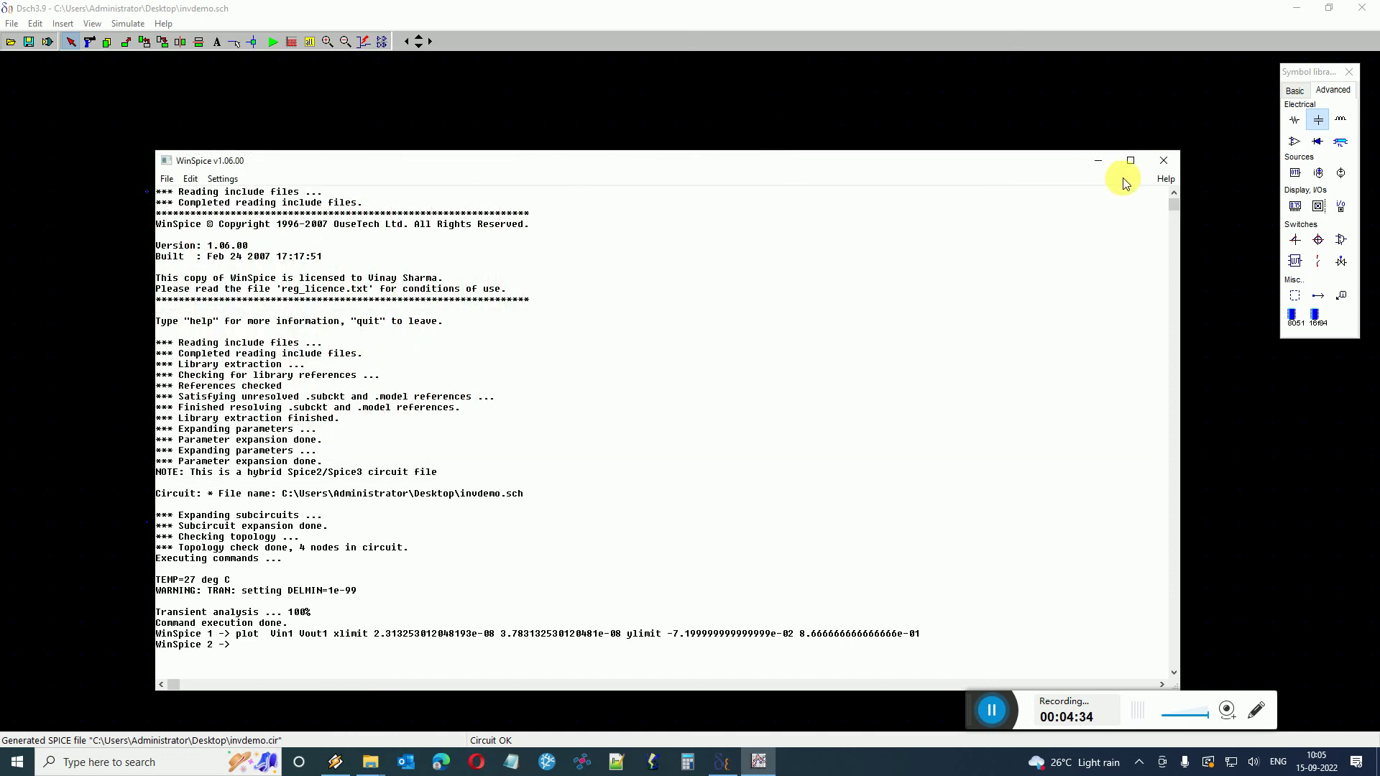
Quit WinSpice, review the netlist listing C1, and dismiss the Make Spice File dialog.
left_click(1166, 161)
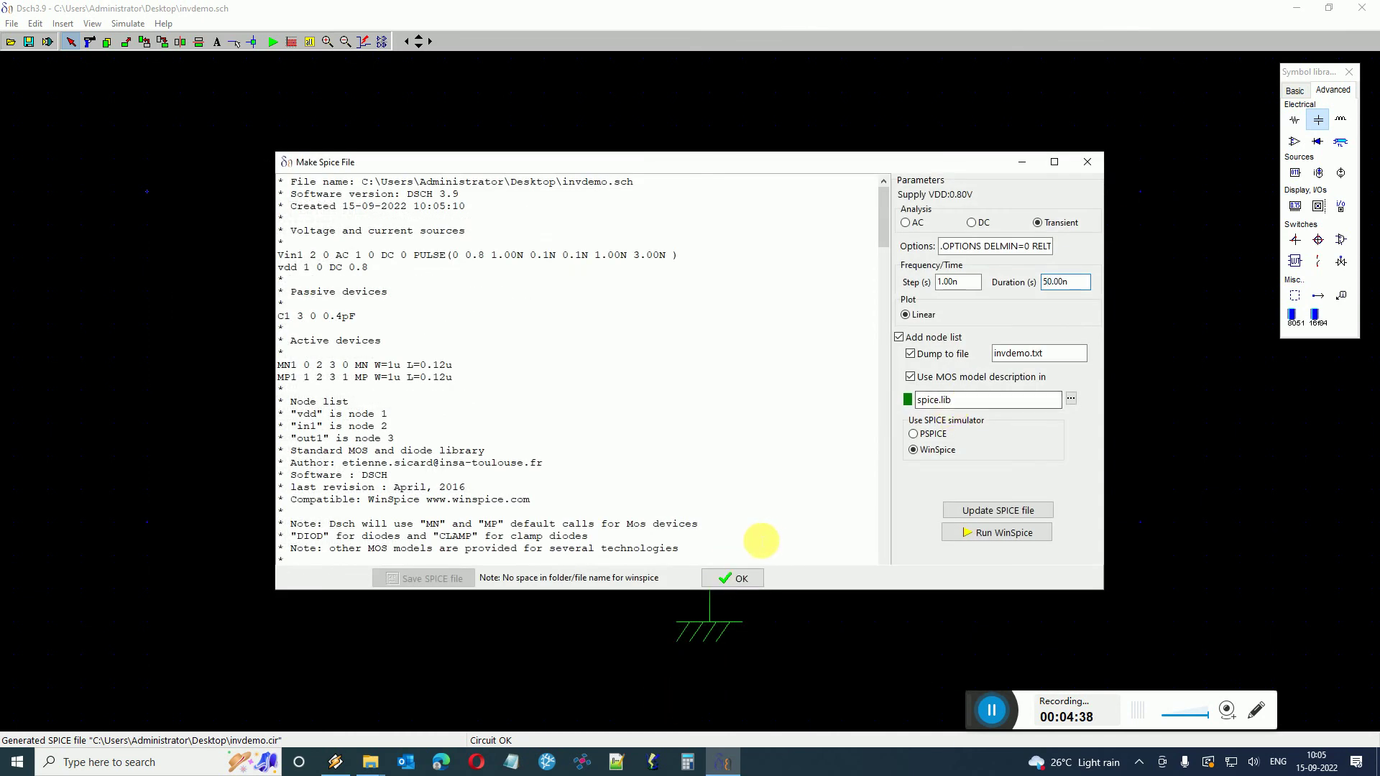
scroll(633, 414, "down", 3)
left_click(735, 578)
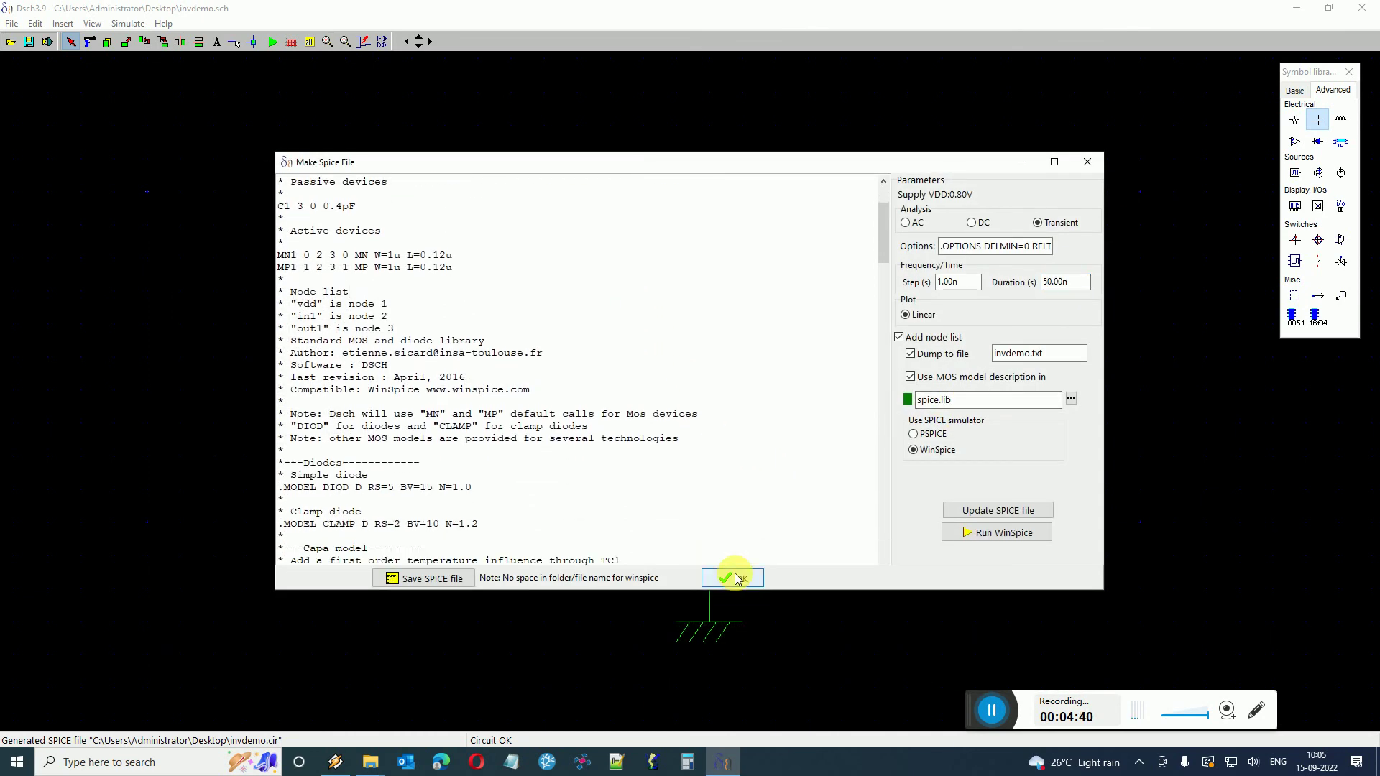